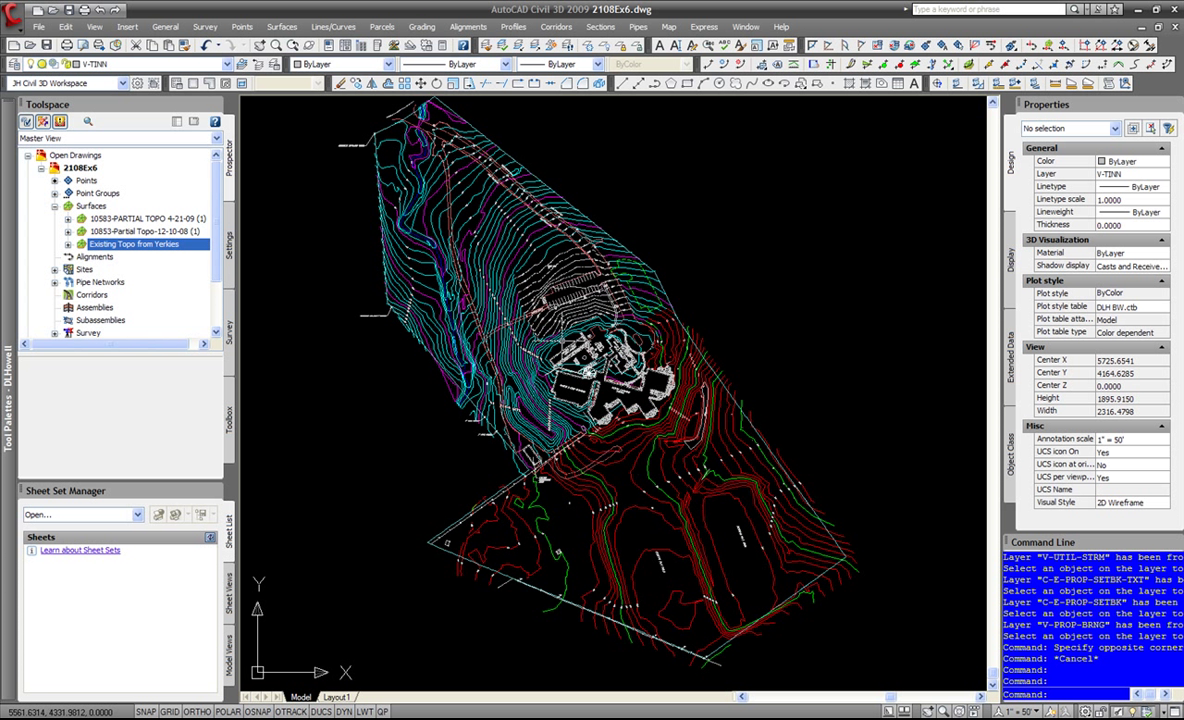
Examine the contours of the existing topographic surfaces across the whole site, from the parking area to the southern boundary.
scroll(568, 342, "up", 5)
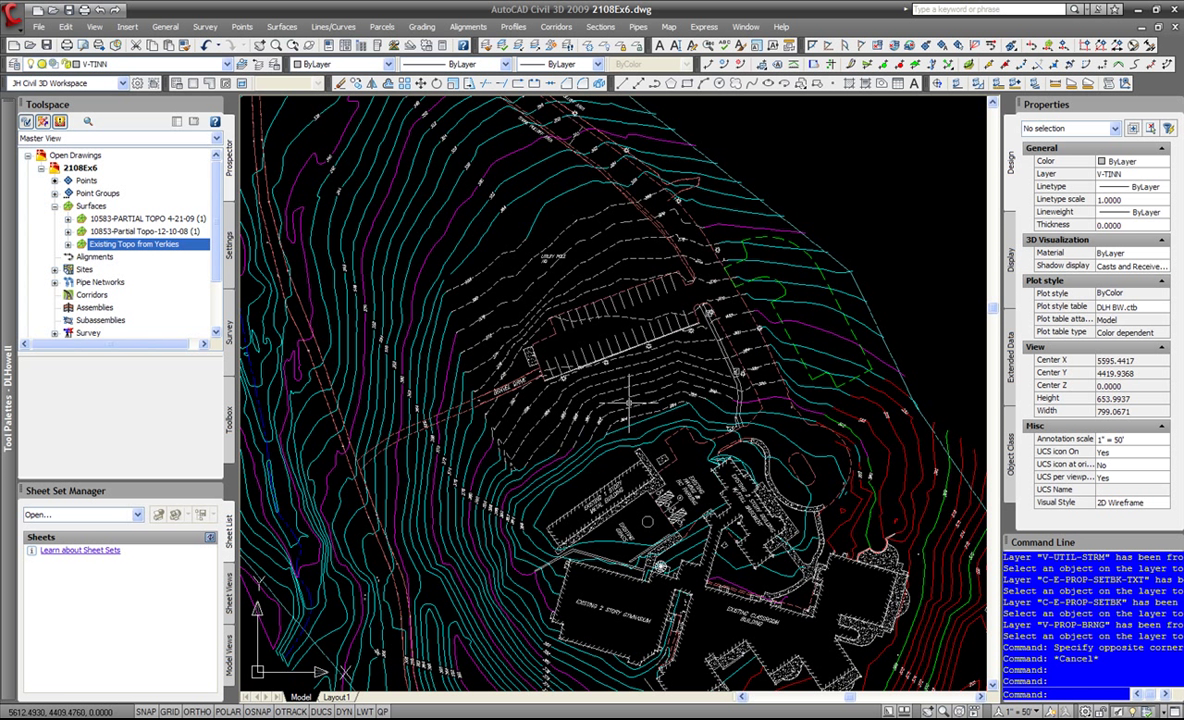
mouse_move(619, 411)
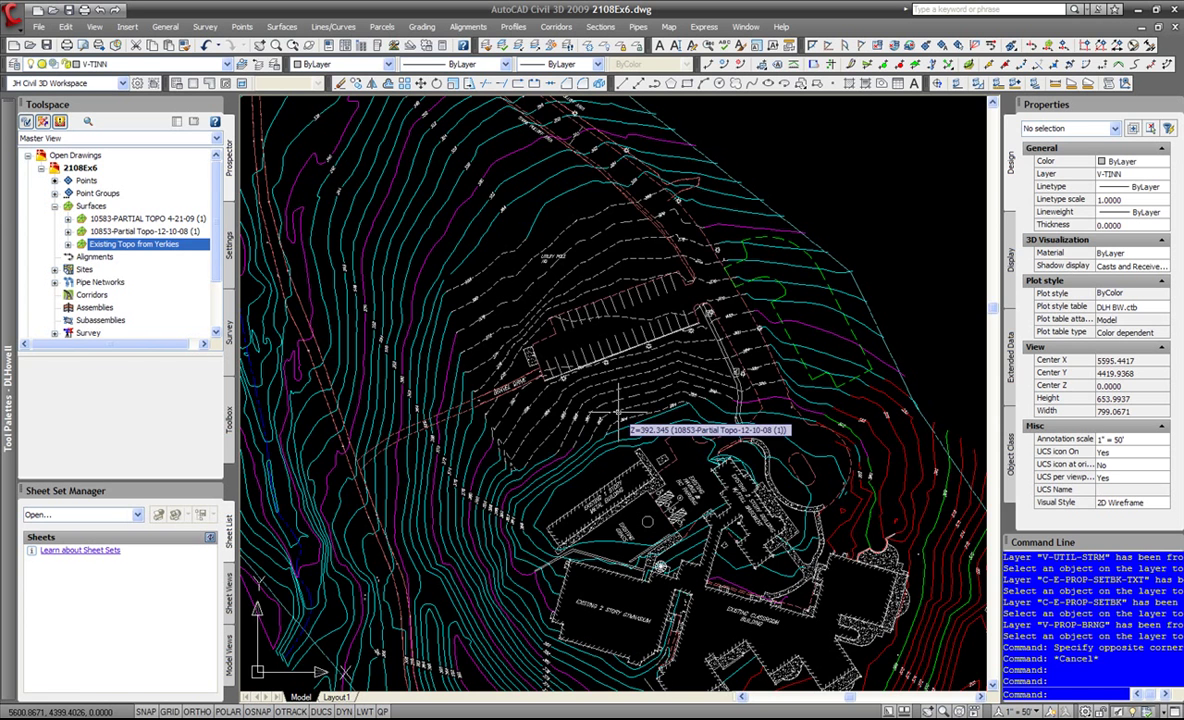
middle_click_drag(619, 411, 721, 443)
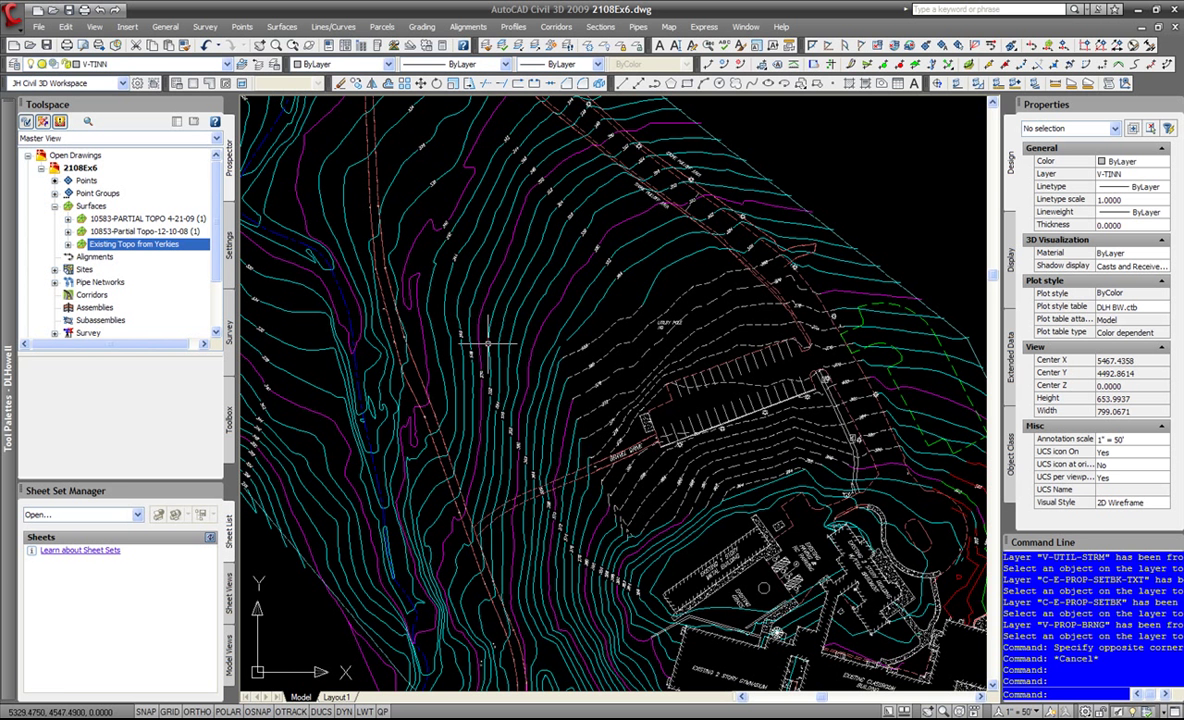
mouse_move(478, 329)
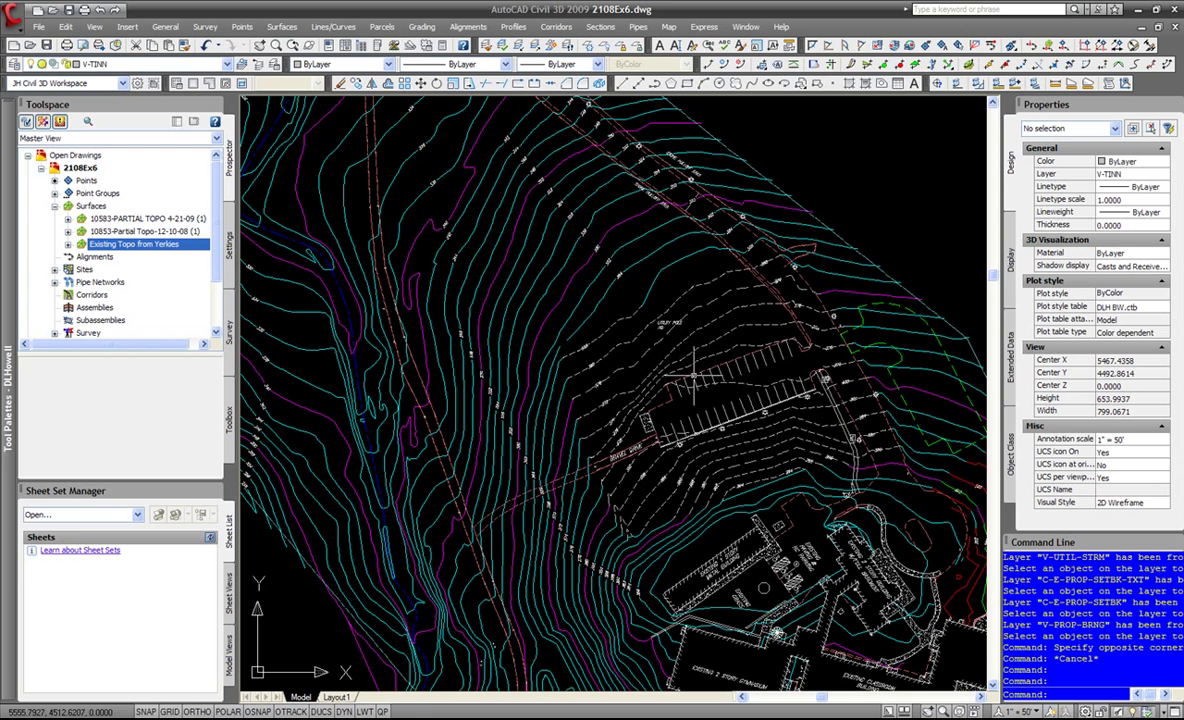
scroll(733, 465, "down", 2)
middle_click_drag(898, 618, 868, 604)
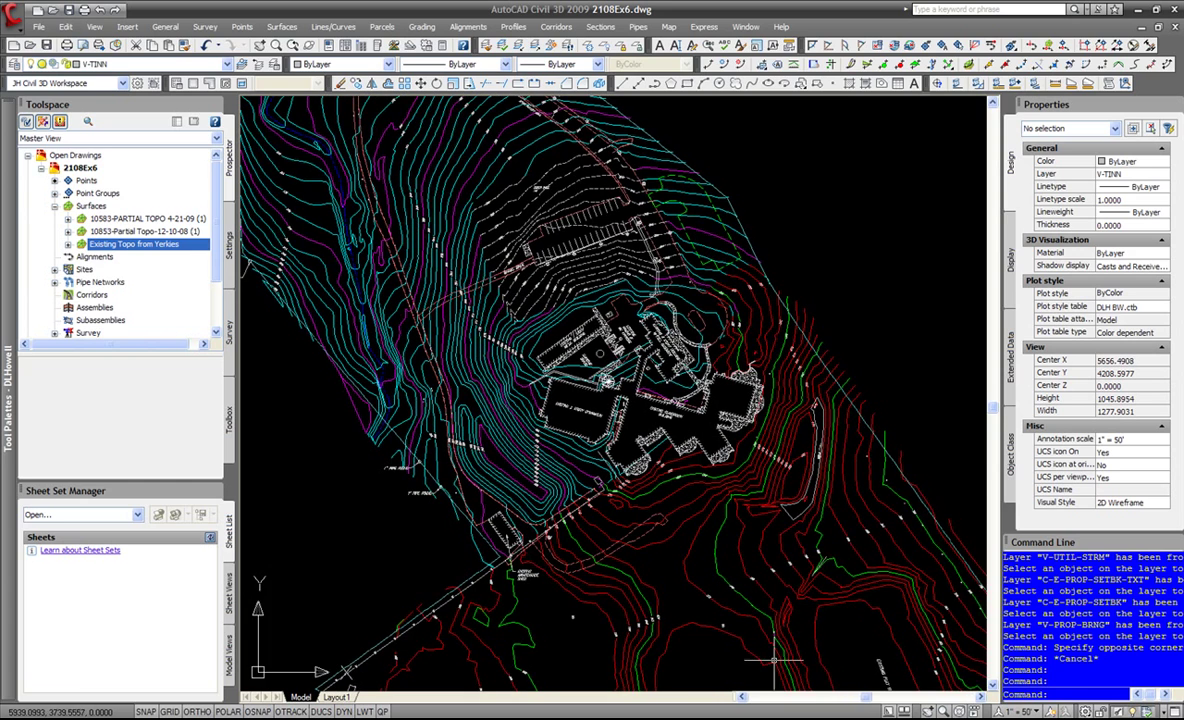
middle_click_drag(773, 660, 838, 645)
middle_click_drag(305, 201, 395, 297)
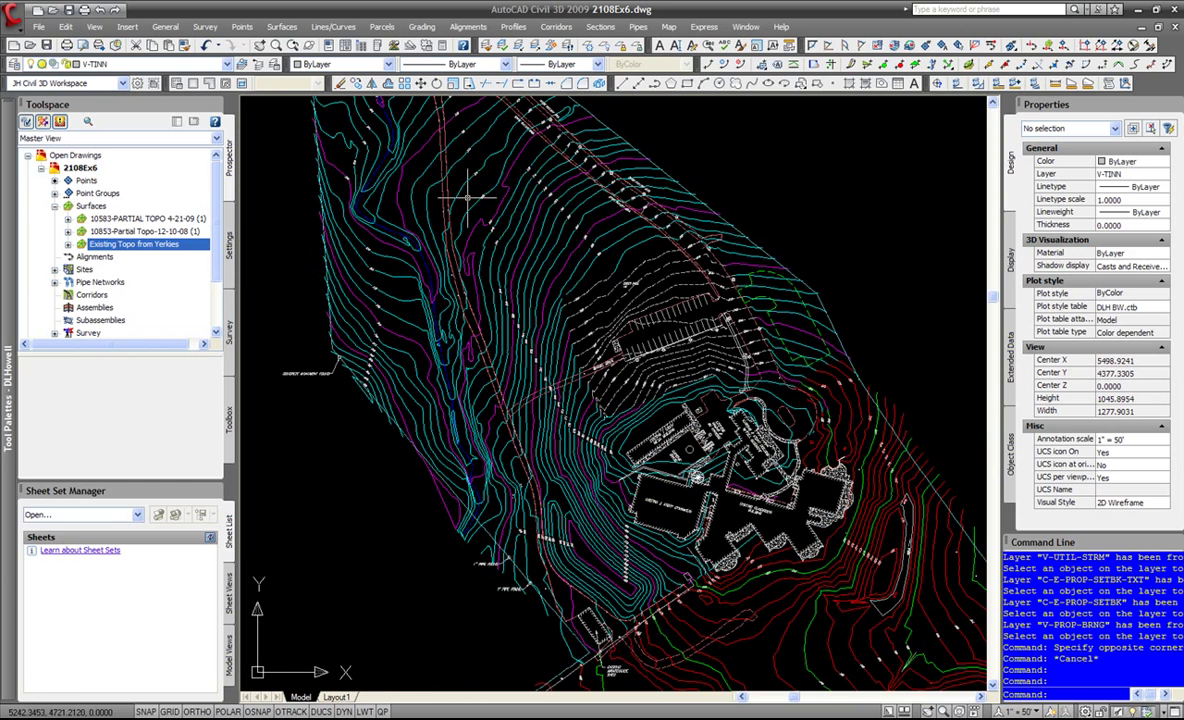
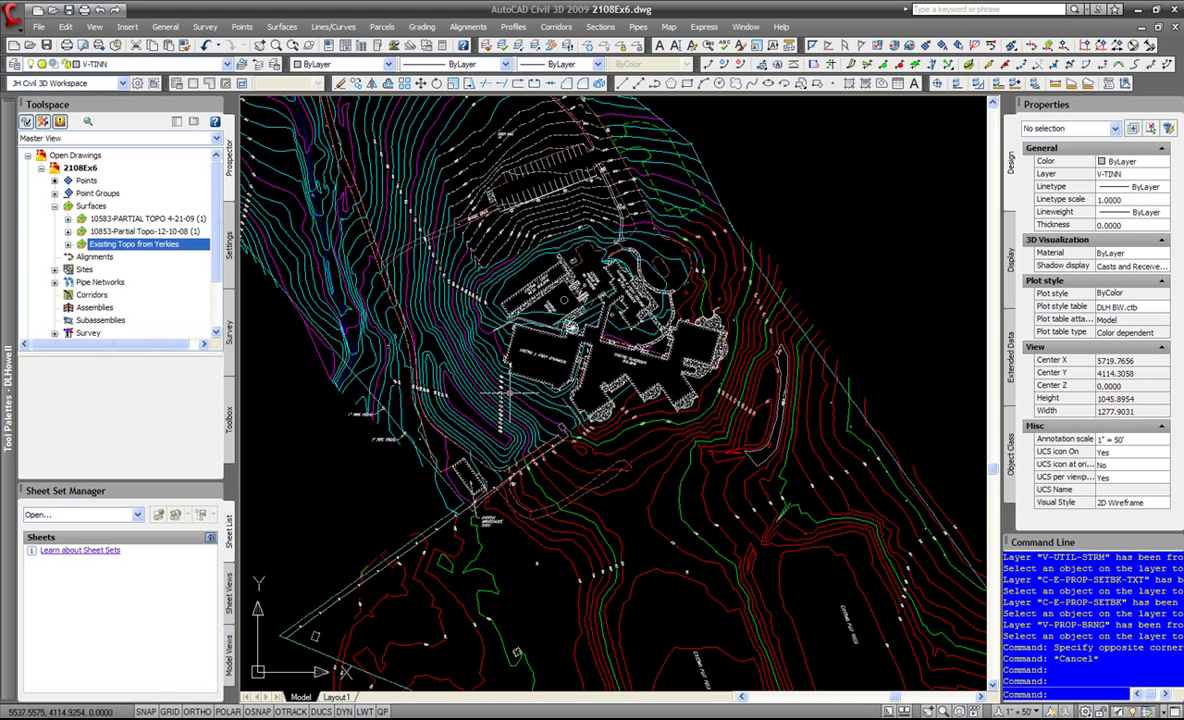
scroll(558, 434, "down", 2)
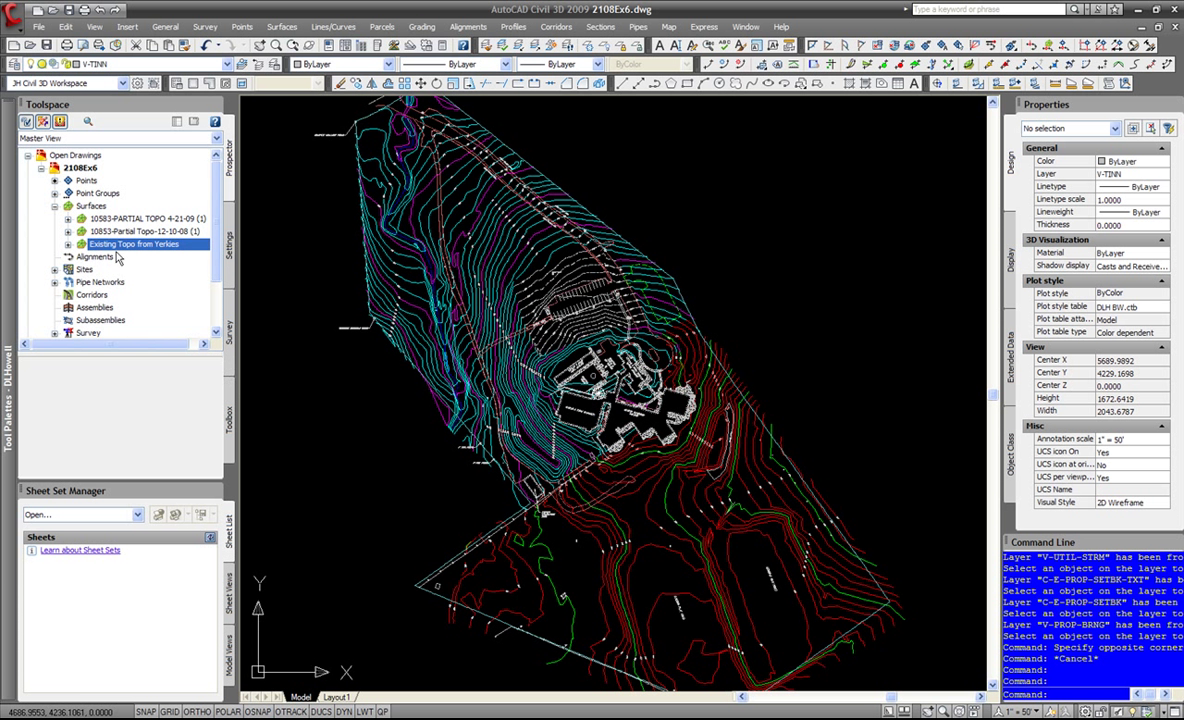
Start a new TIN surface and set its surface layer to V-TINN.
left_click(91, 206)
right_click(96, 205)
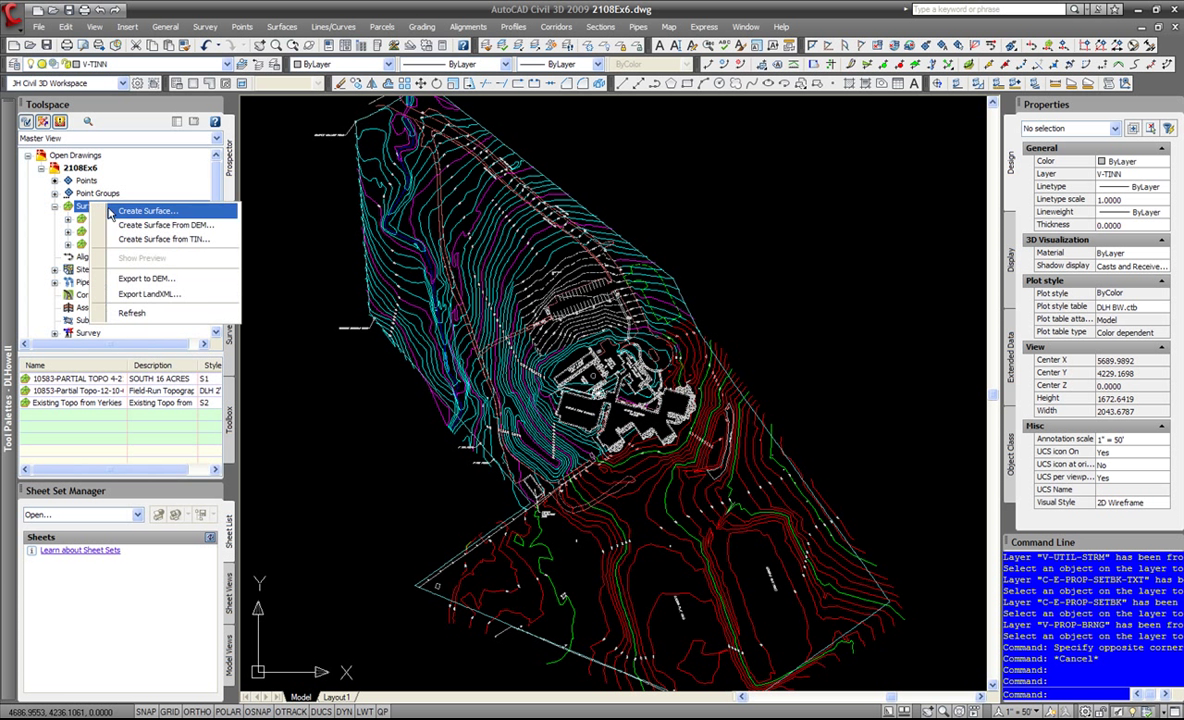
left_click(133, 211)
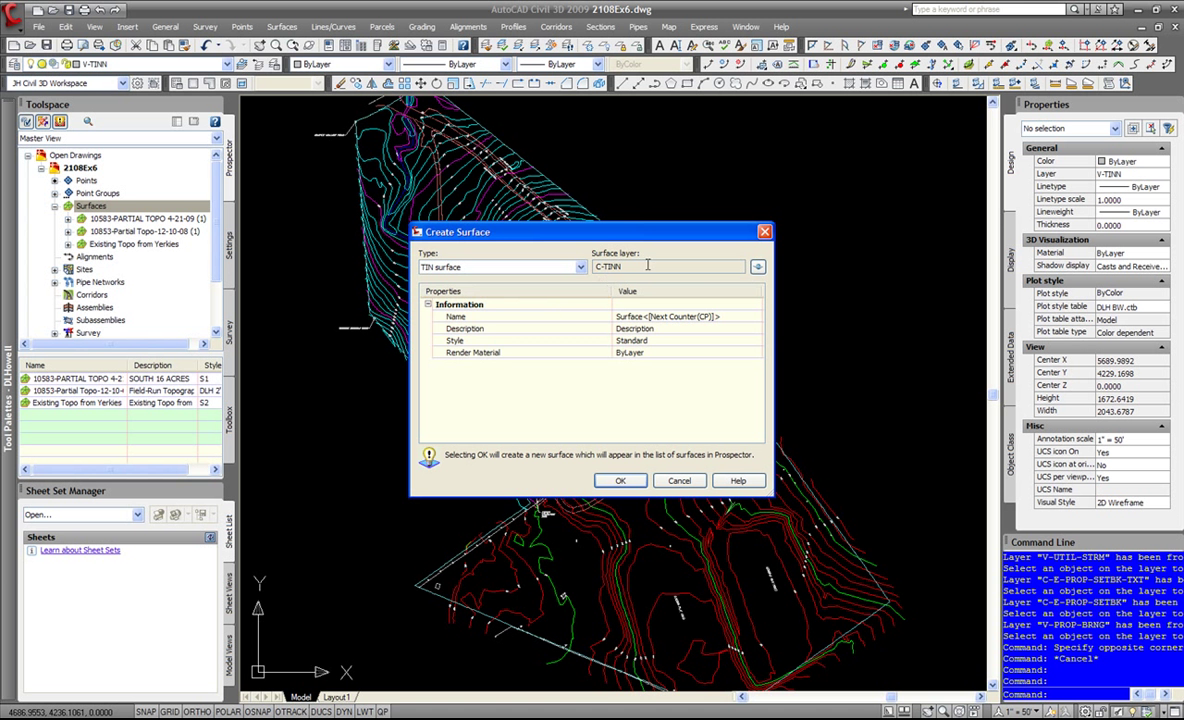
left_click(757, 266)
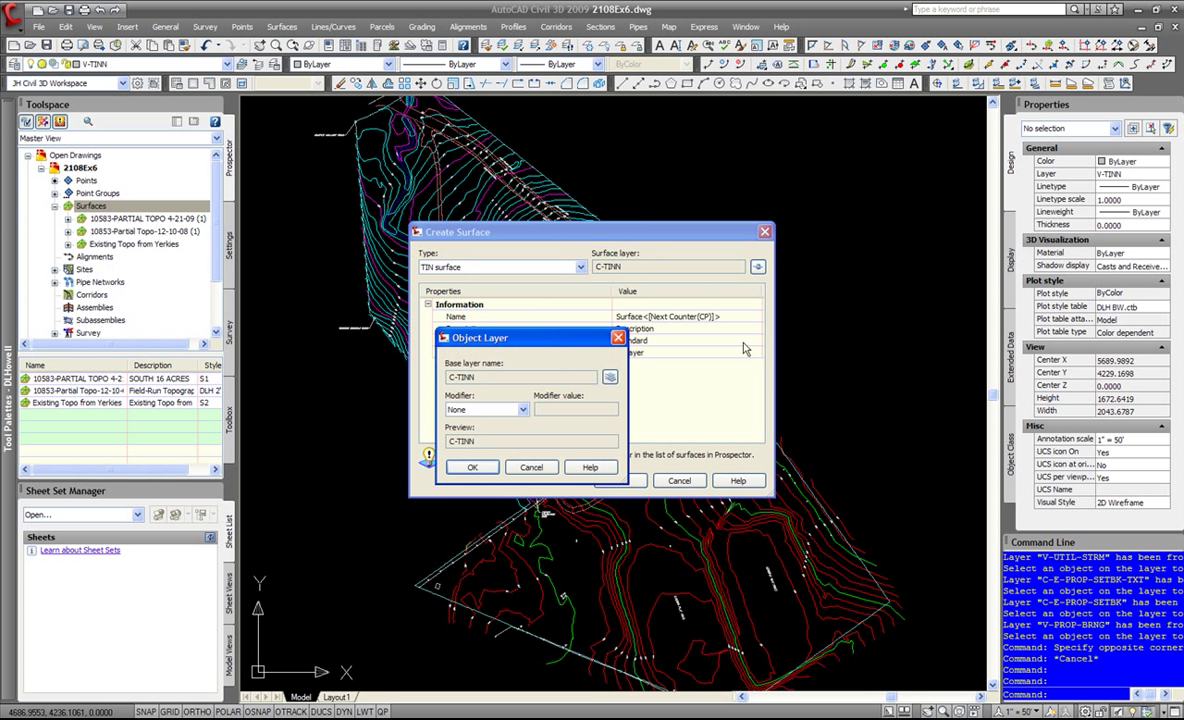
left_click(609, 377)
left_click_drag(920, 440, 924, 515)
left_click(500, 493)
left_click(782, 559)
left_click(474, 467)
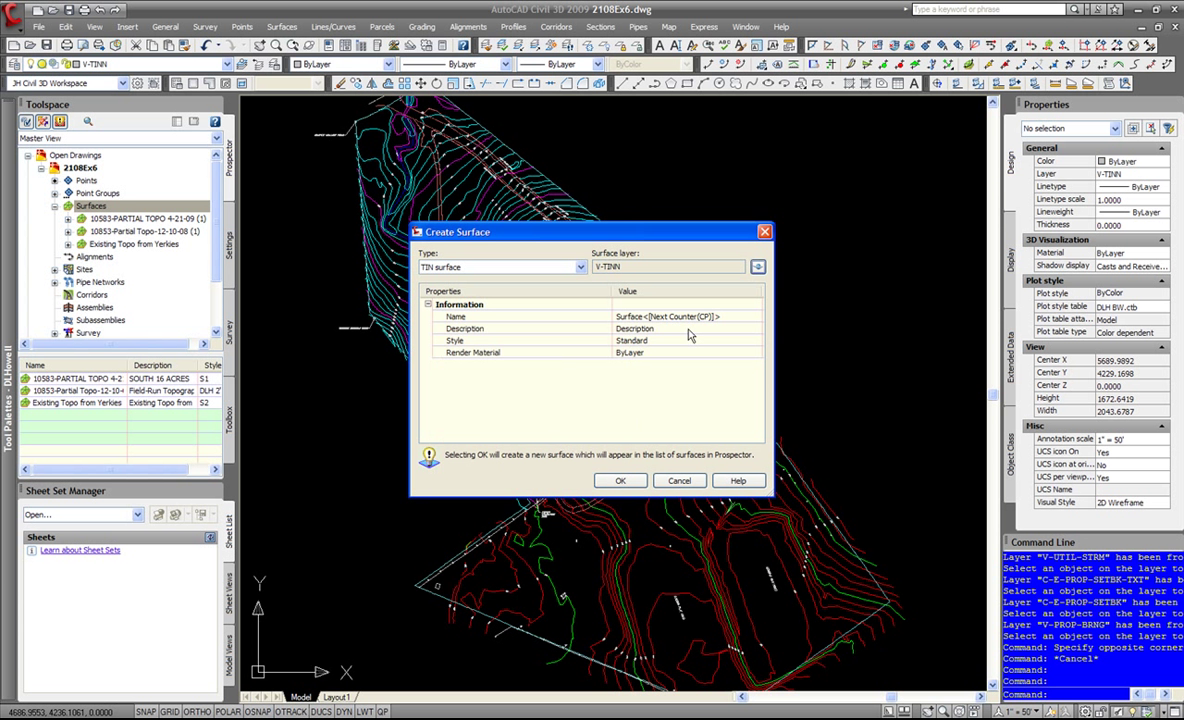
Name the new surface Ex-Overall.
left_click(706, 316)
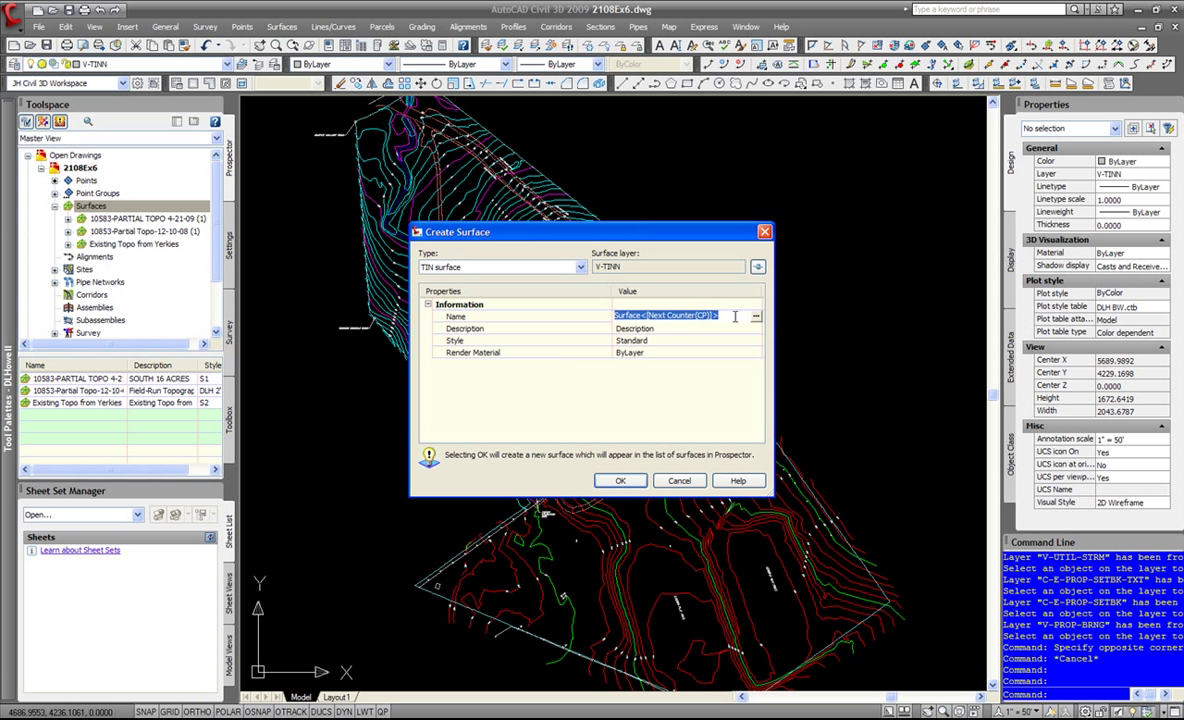
type("Ex-Overall")
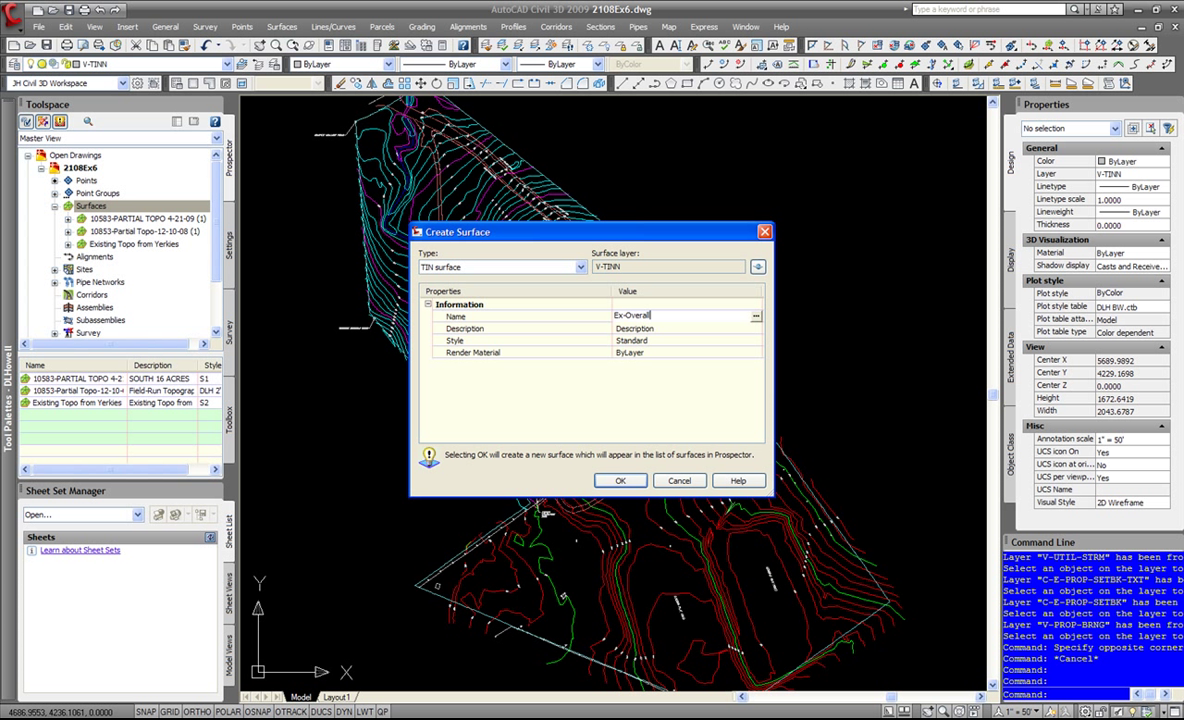
key("Return")
Set the new surface's style to _Border Only.
left_click(718, 340)
left_click(756, 340)
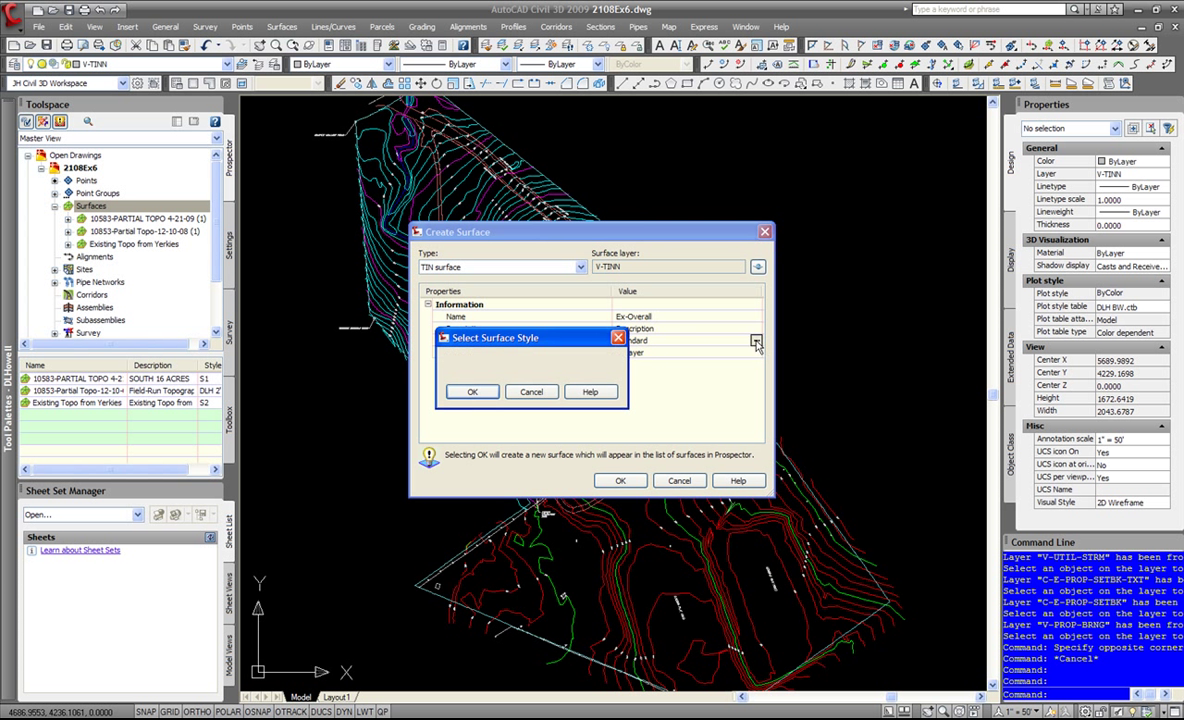
left_click(561, 366)
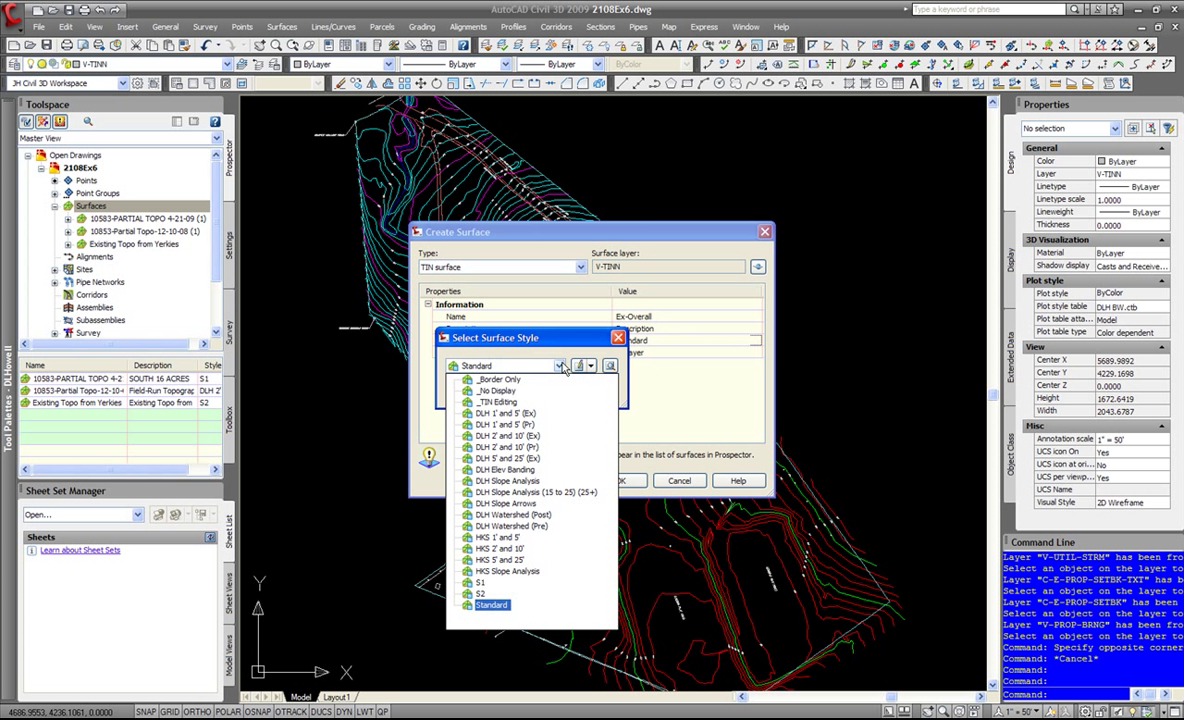
left_click(498, 380)
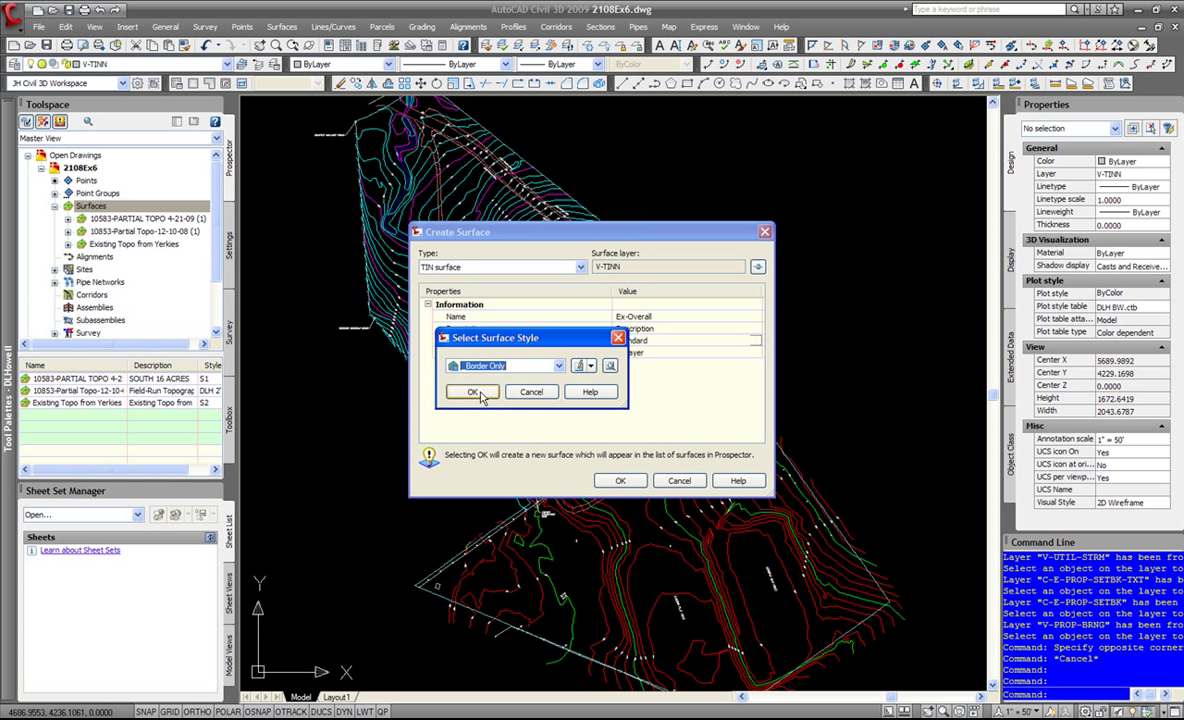
left_click(480, 393)
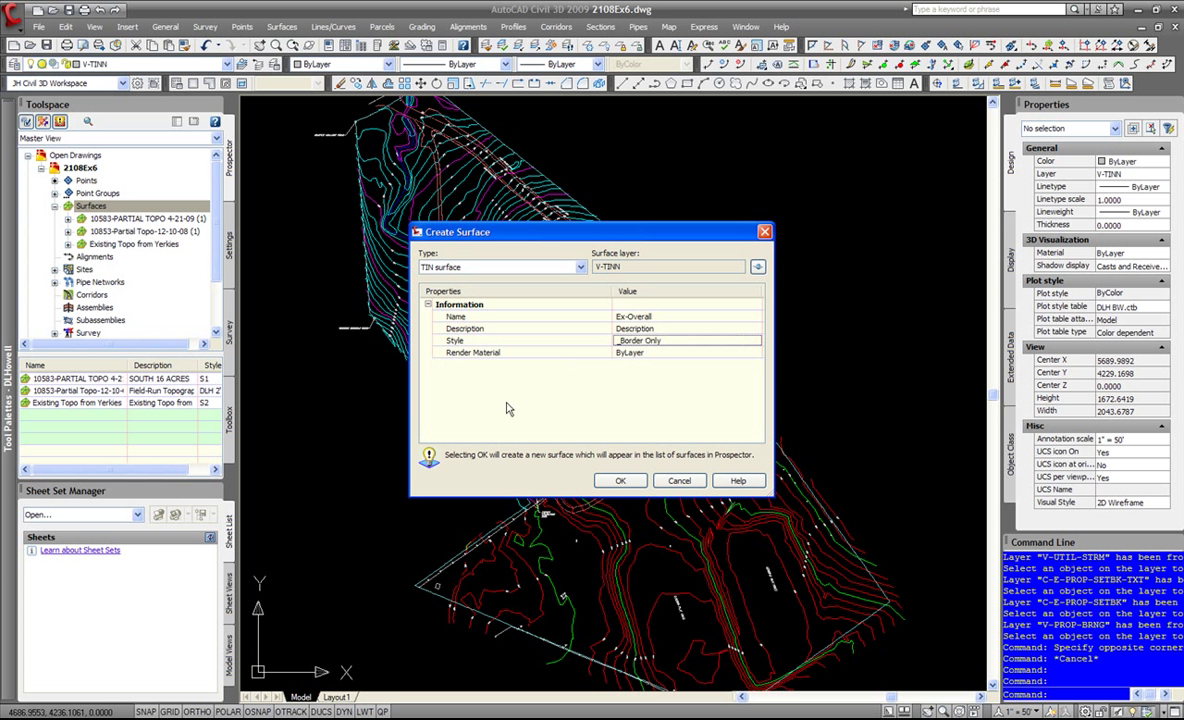
Set the surface style to DLH 2' and 10' (Ex) and create the Ex-Overall surface.
left_click(676, 341)
left_click(757, 341)
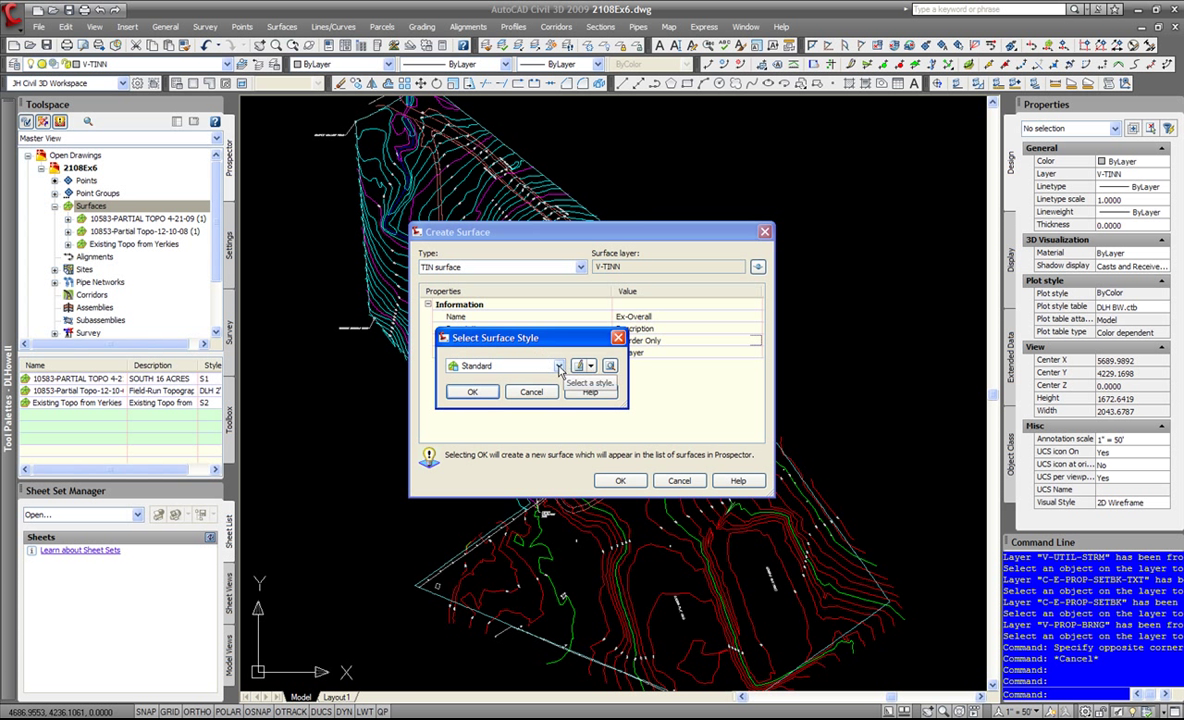
left_click(558, 366)
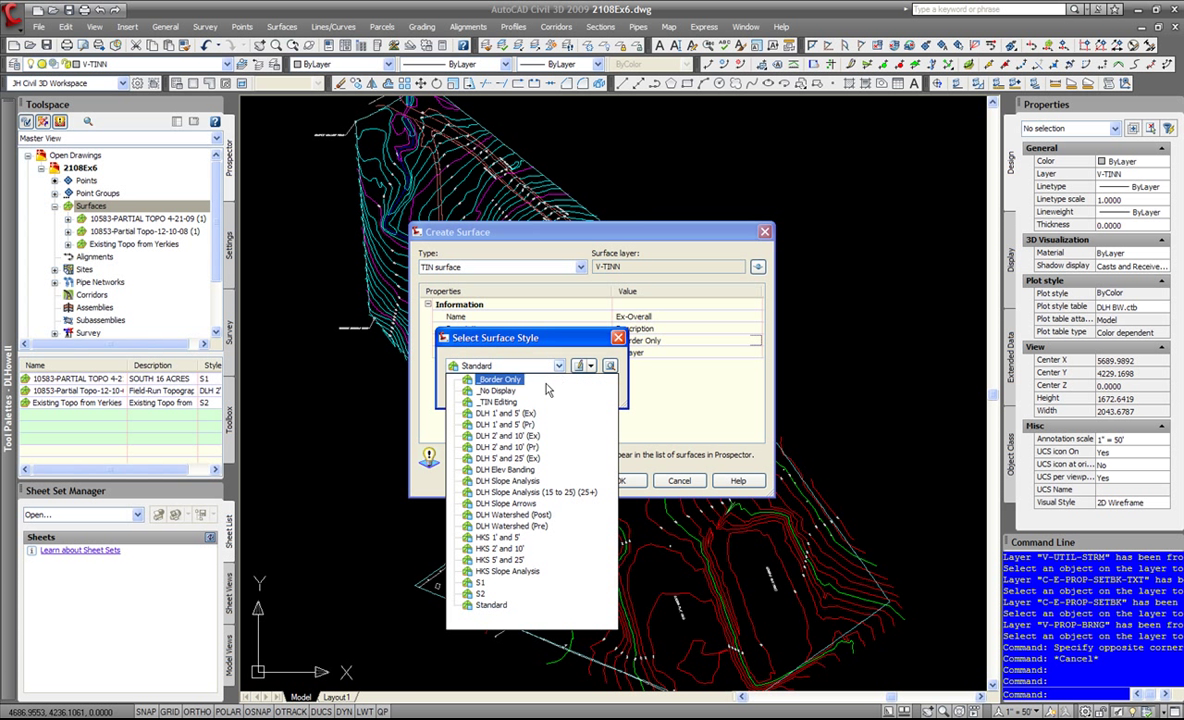
left_click(505, 436)
left_click(482, 391)
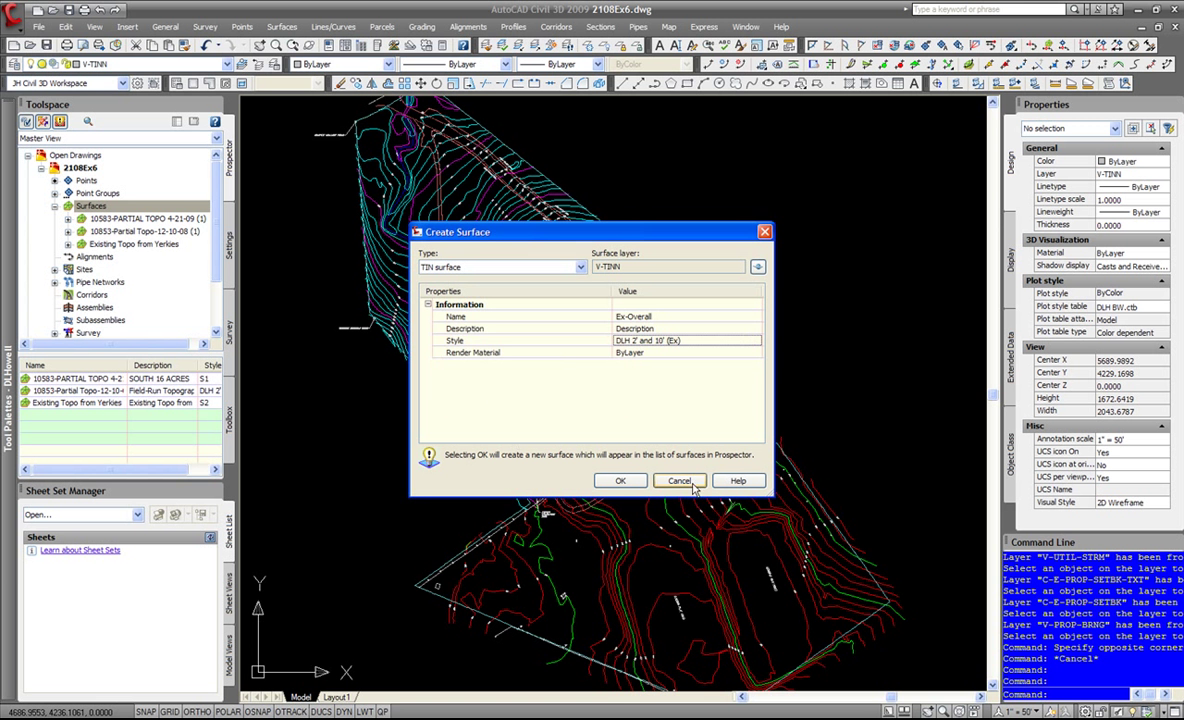
left_click(621, 481)
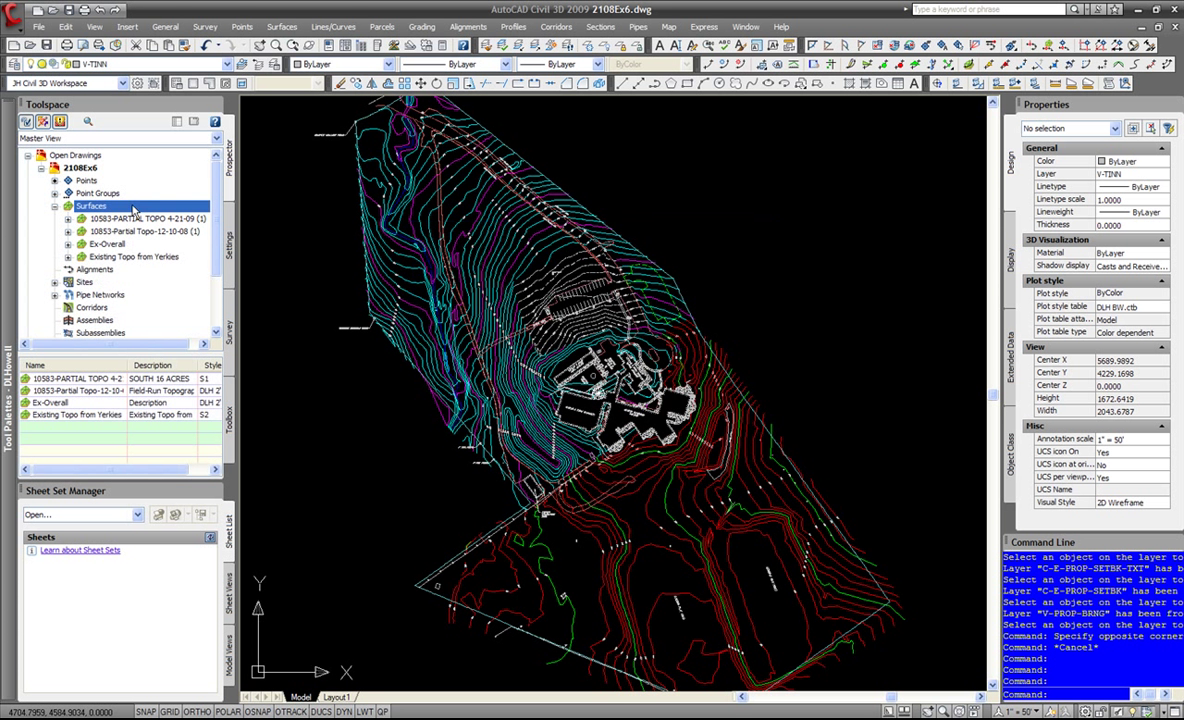
Expand the Ex-Overall surface and its definition to examine the available data types.
left_click(99, 246)
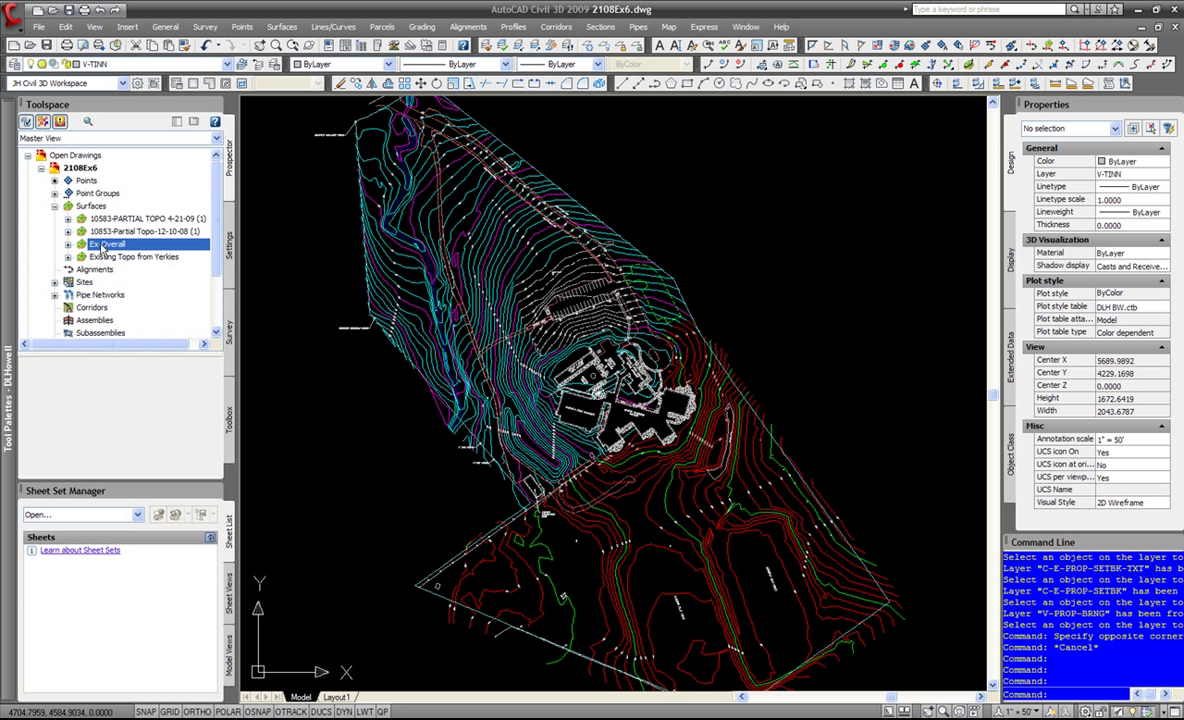
left_click(68, 244)
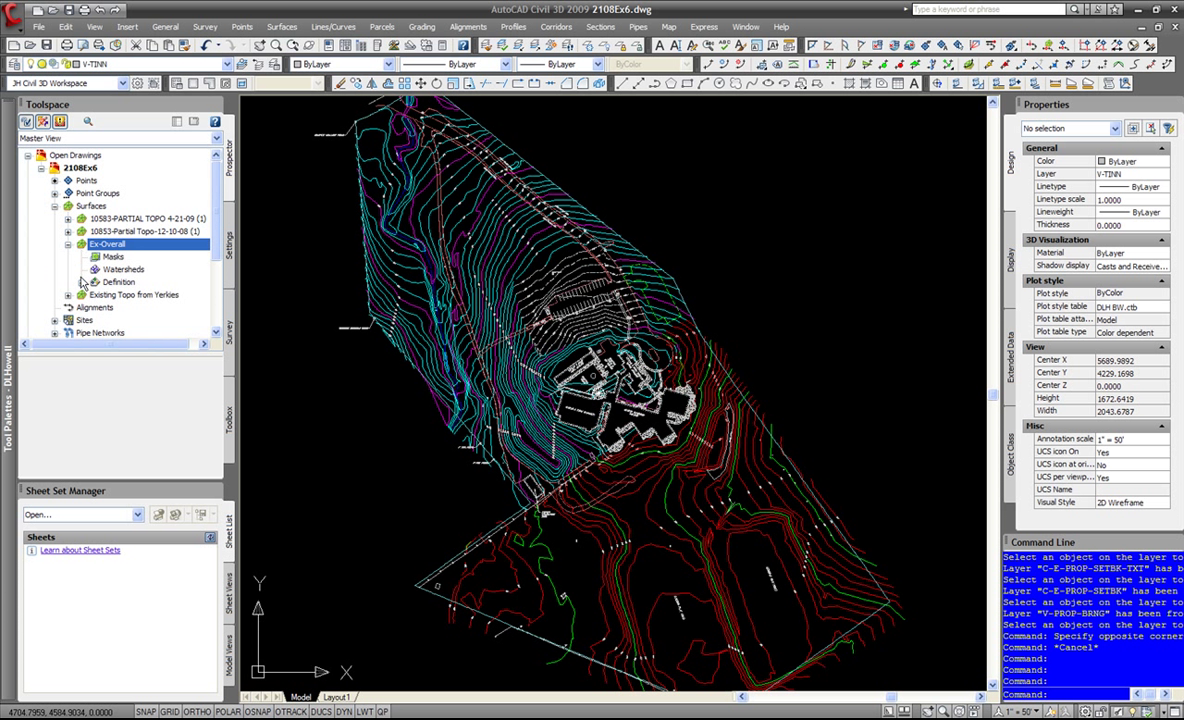
left_click(82, 282)
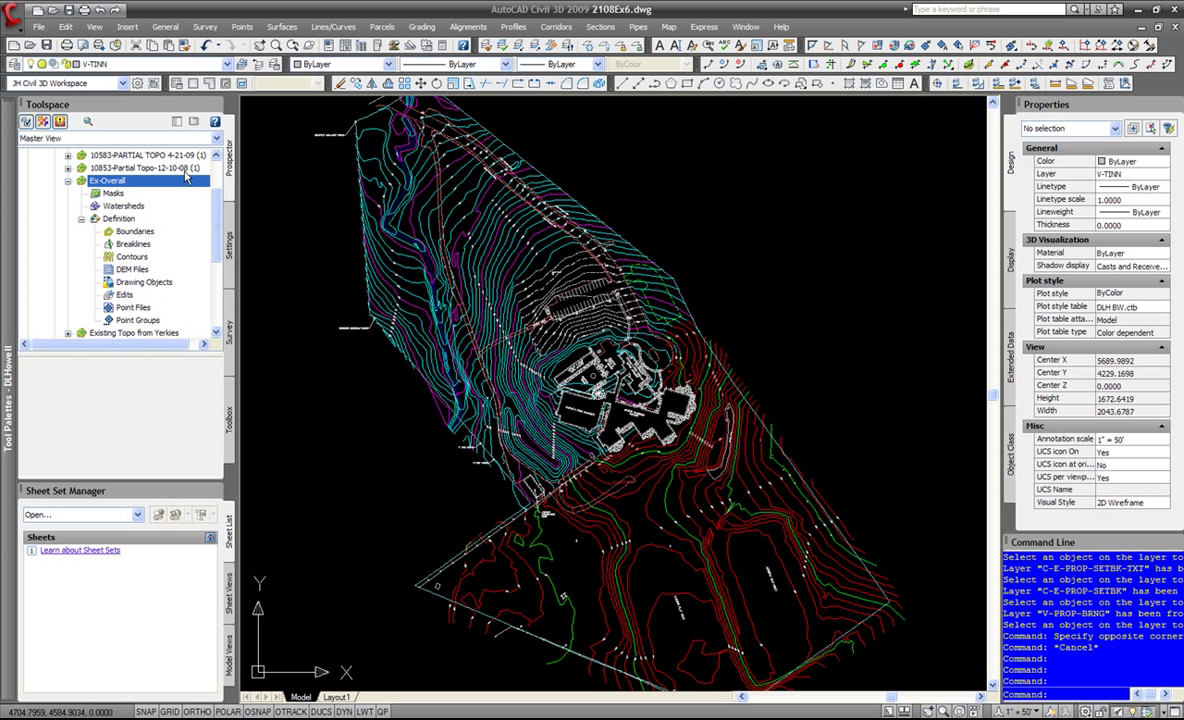
Paste the Existing Topo from Yerkies surface into the Ex-Overall surface.
left_click(283, 27)
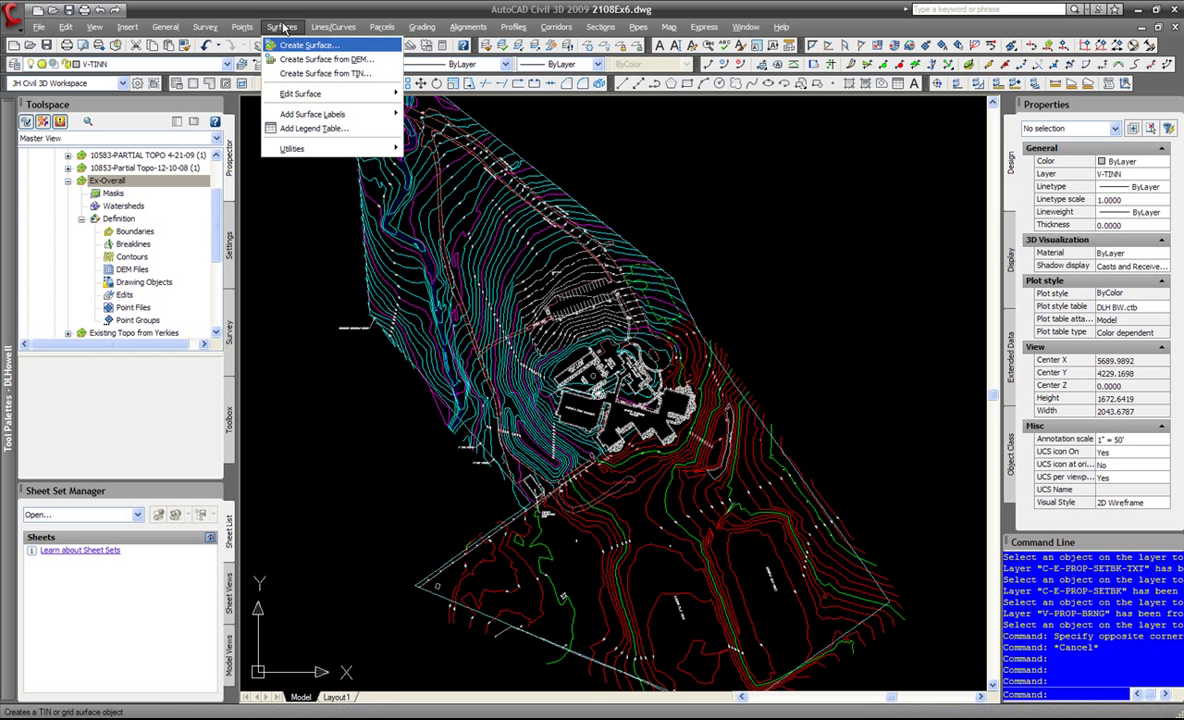
mouse_move(315, 100)
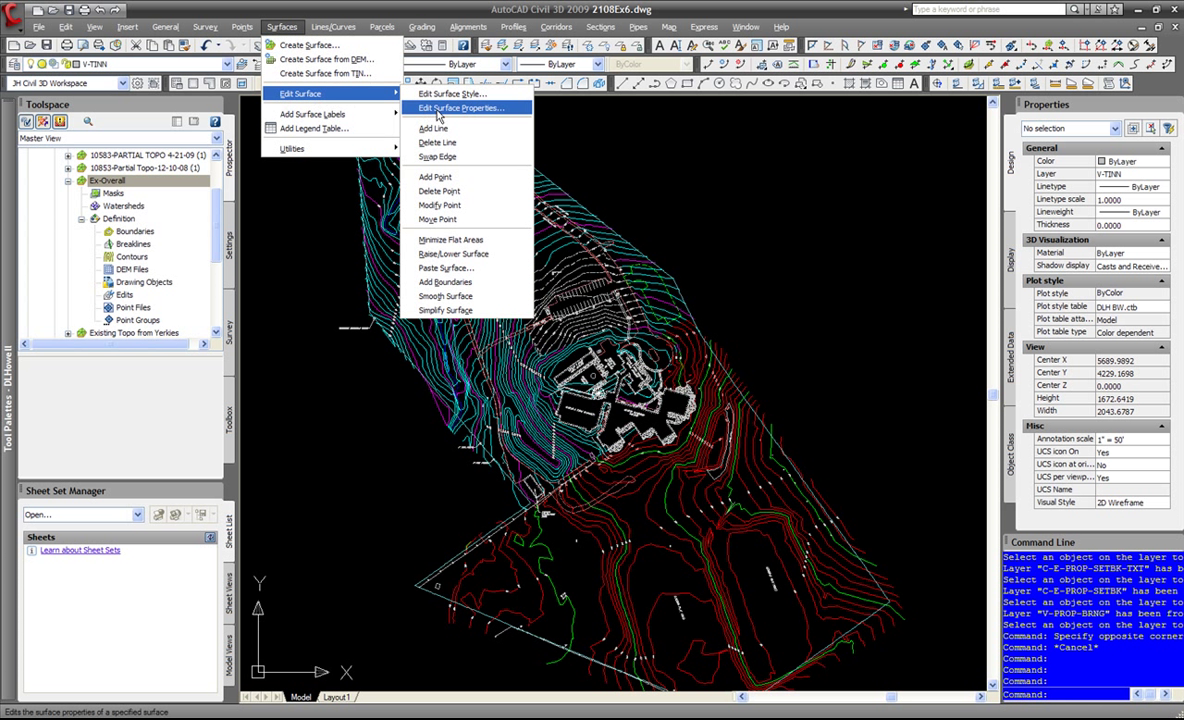
left_click(446, 272)
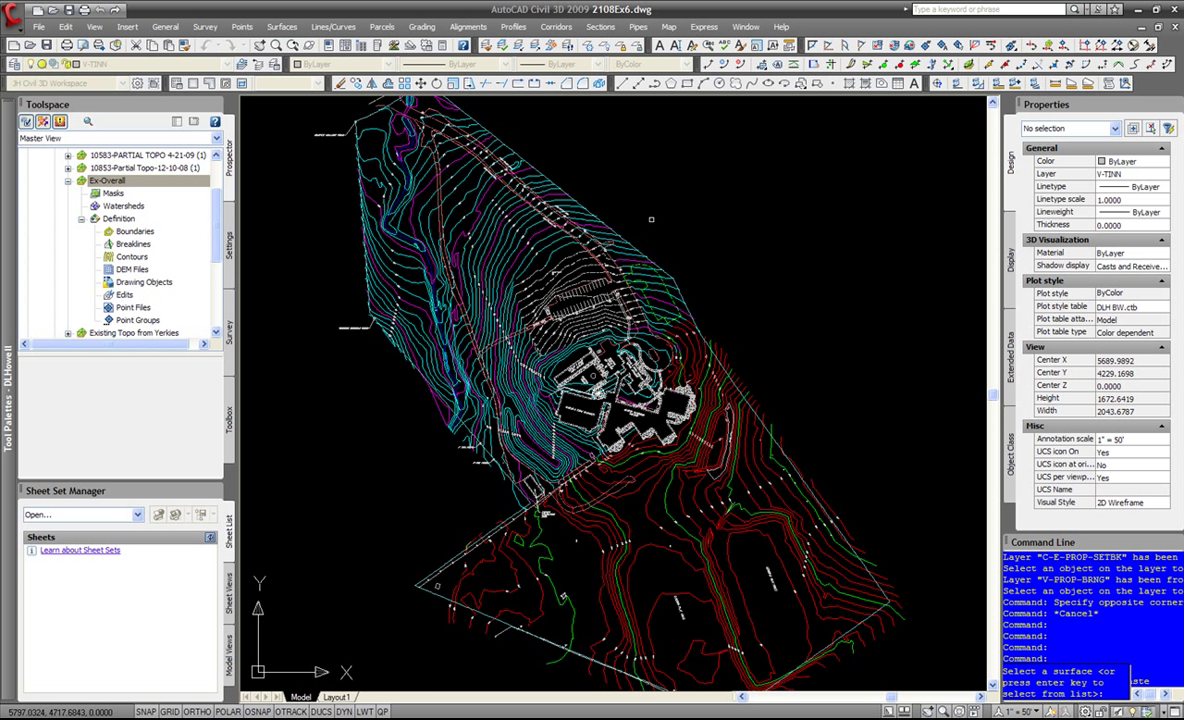
key("Return")
left_click_drag(537, 273, 598, 281)
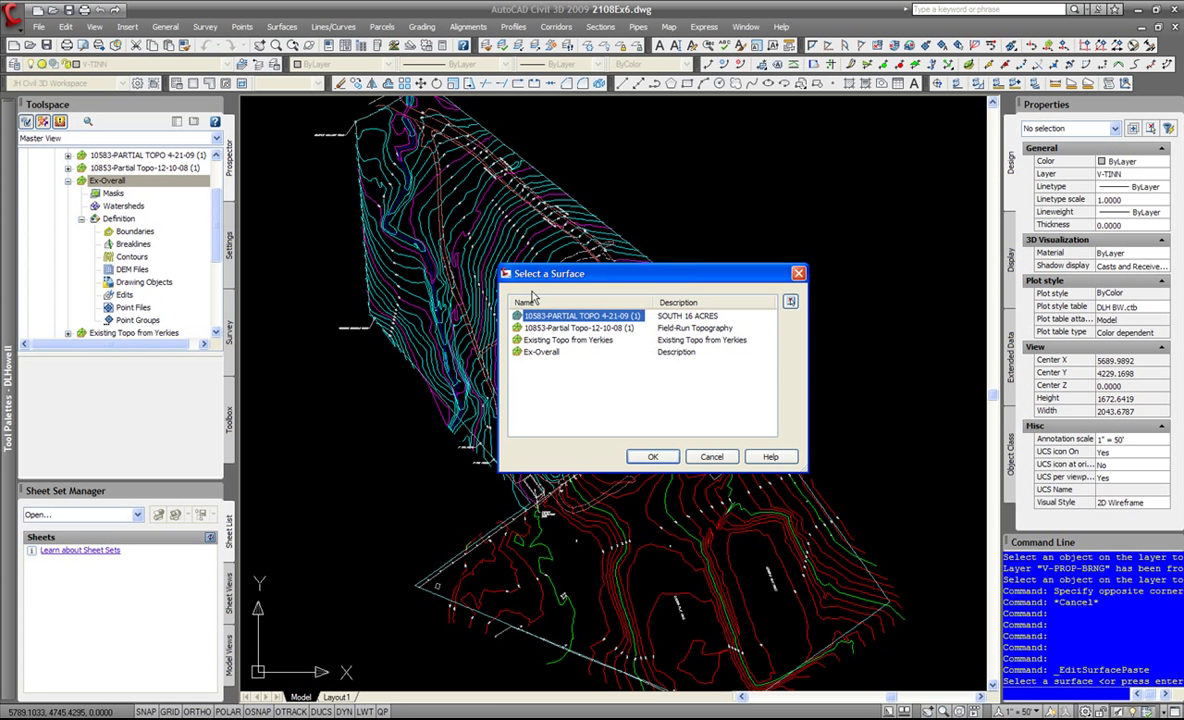
left_click(531, 353)
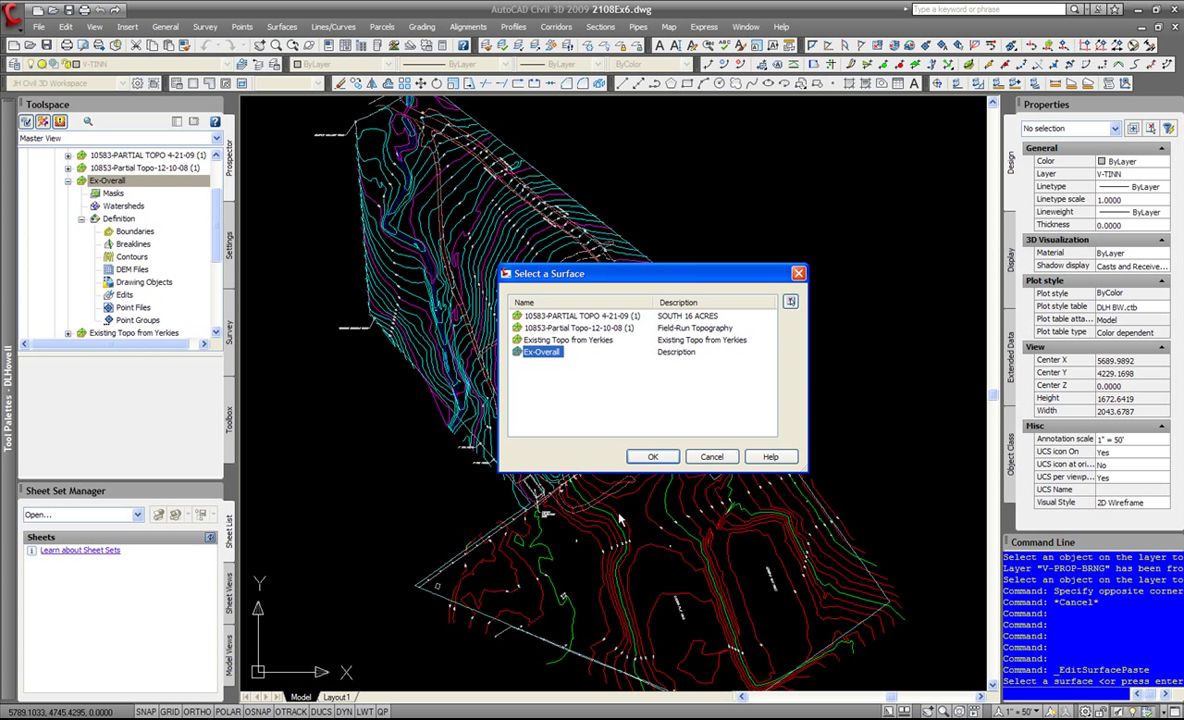
left_click(652, 457)
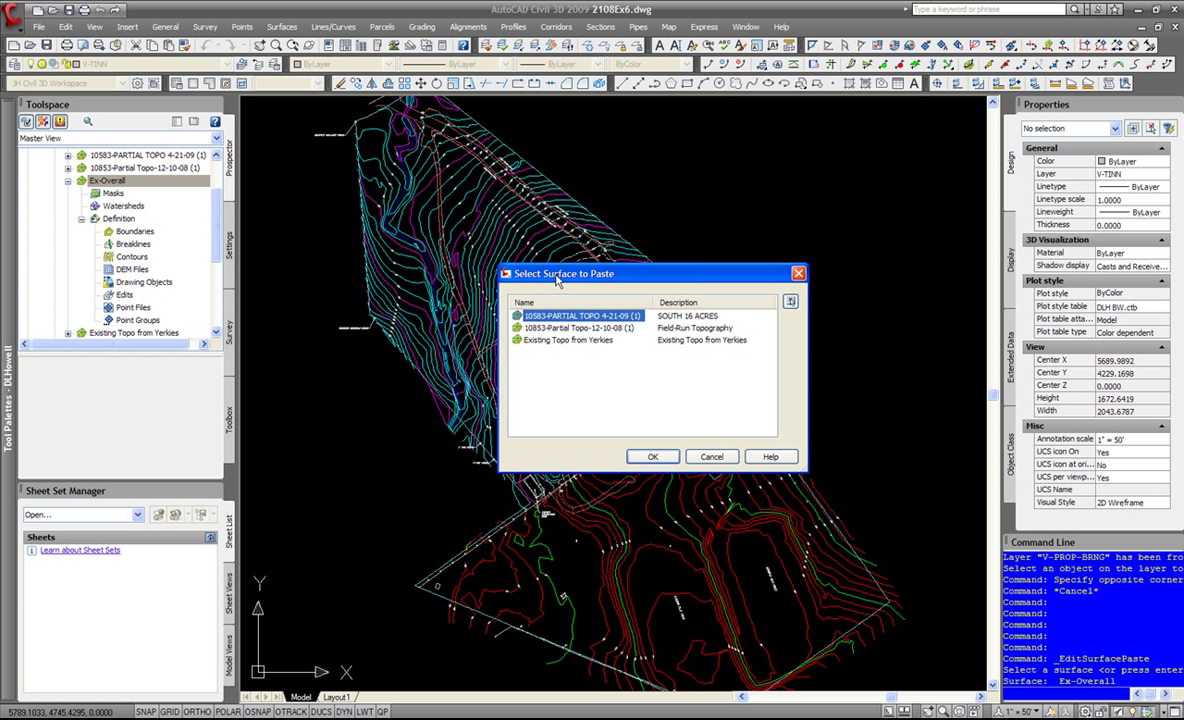
mouse_move(604, 279)
left_mouse_down()
mouse_move(565, 262)
mouse_move(715, 250)
mouse_move(771, 290)
mouse_move(822, 297)
left_mouse_up()
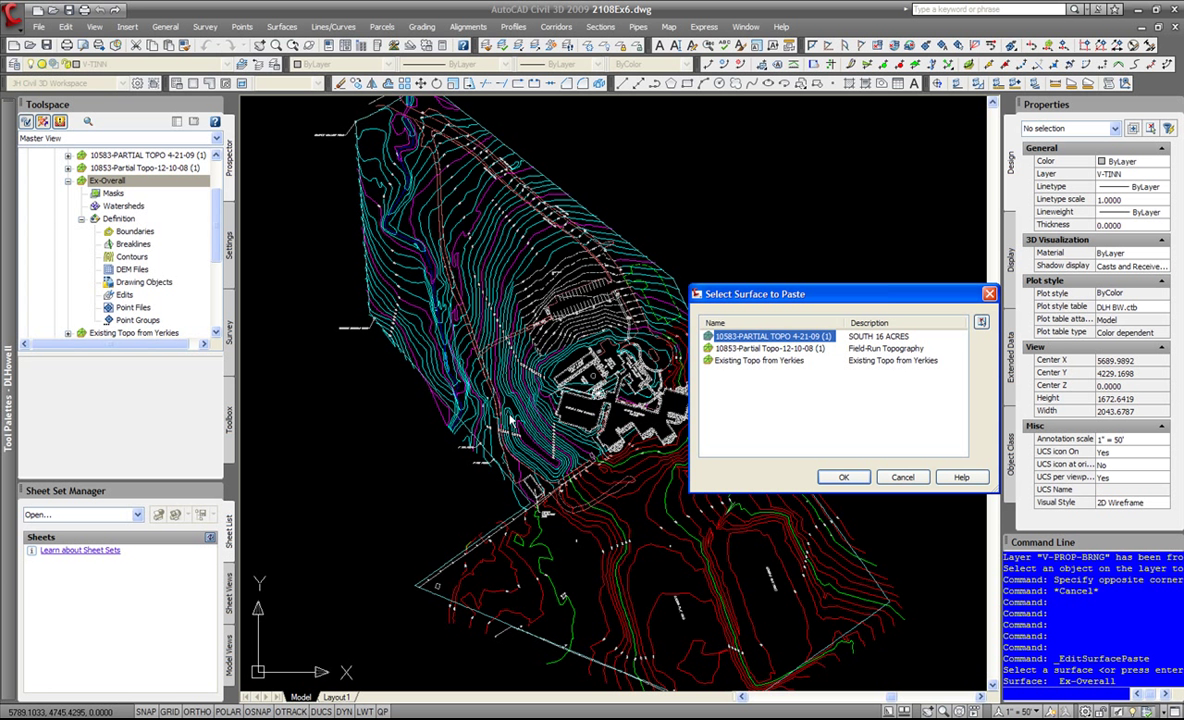
left_click(777, 362)
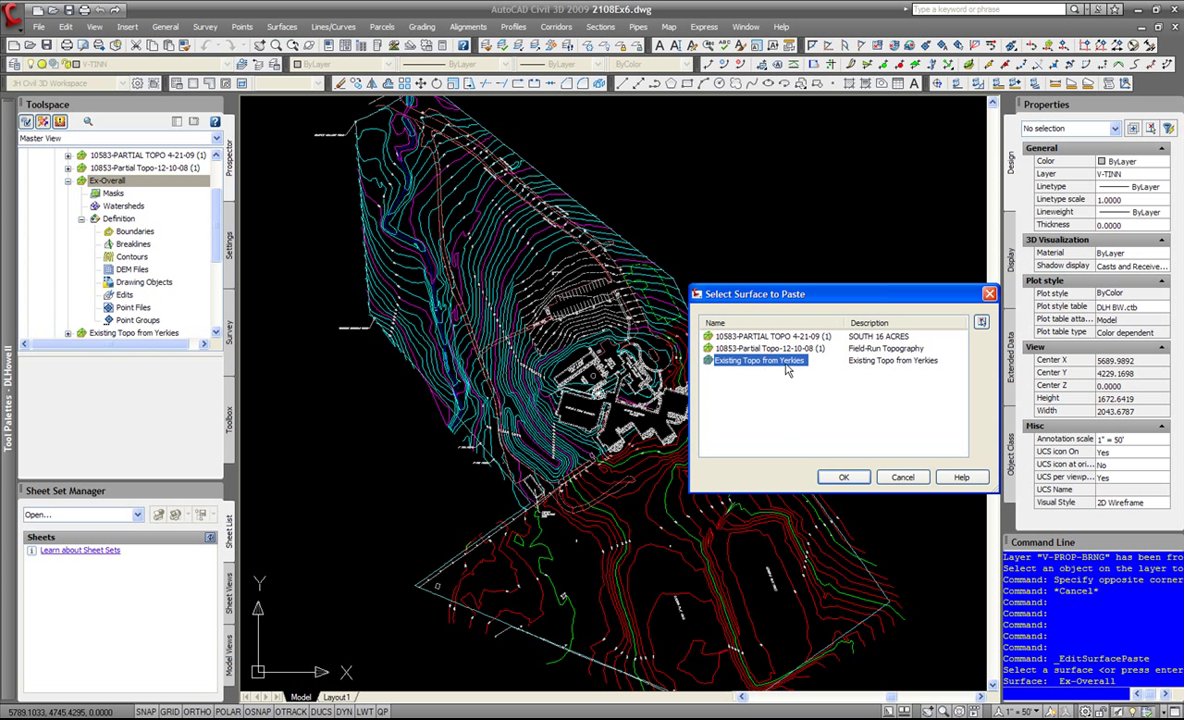
left_click(843, 478)
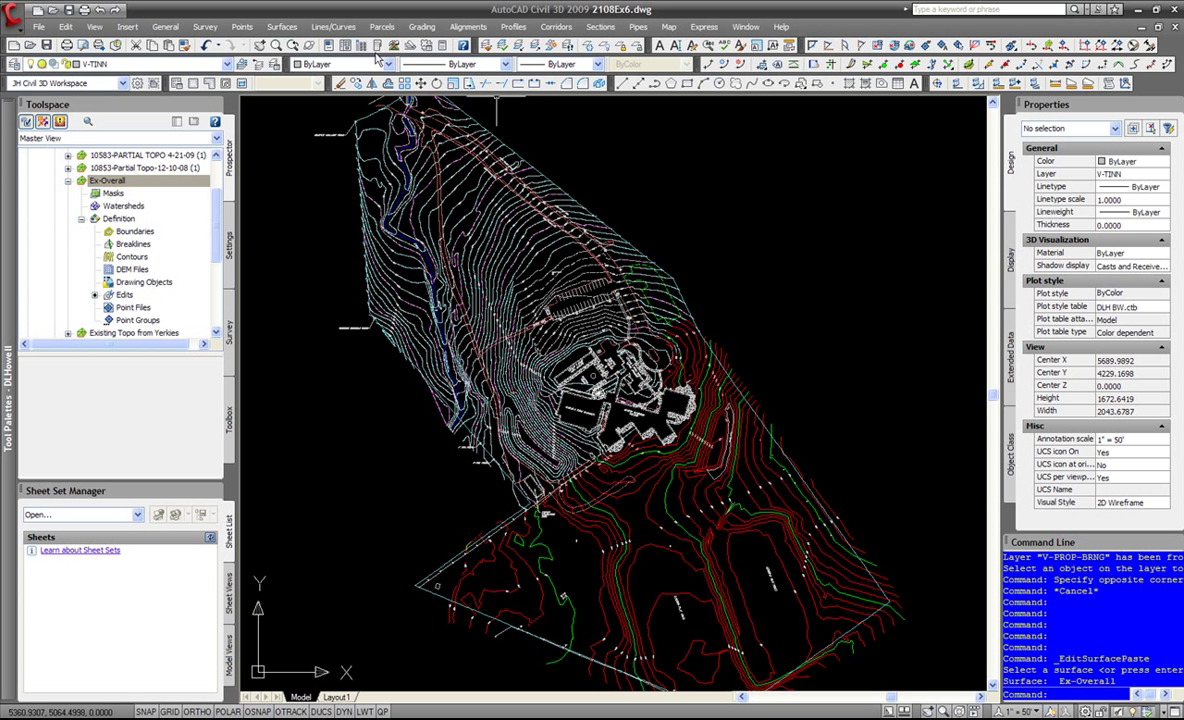
Paste the 10853-Partial Topo-12-10-08 (1) surface into the Ex-Overall surface.
left_click(299, 30)
mouse_move(315, 95)
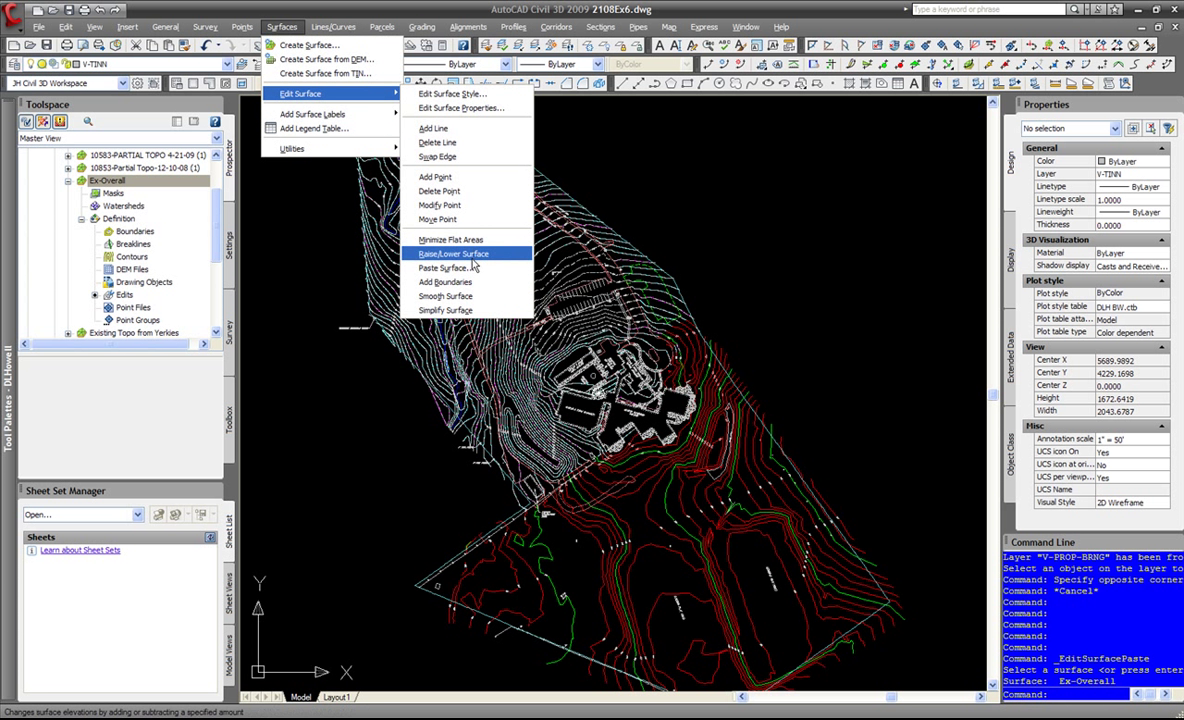
mouse_move(359, 118)
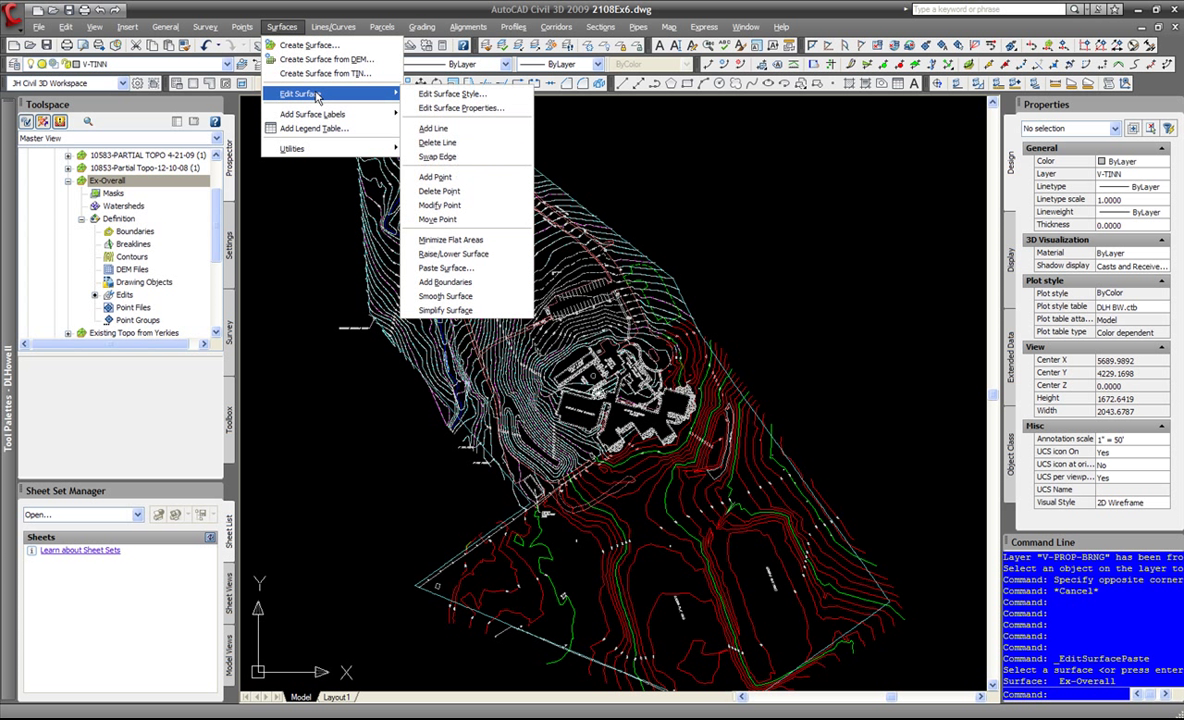
left_click(453, 253)
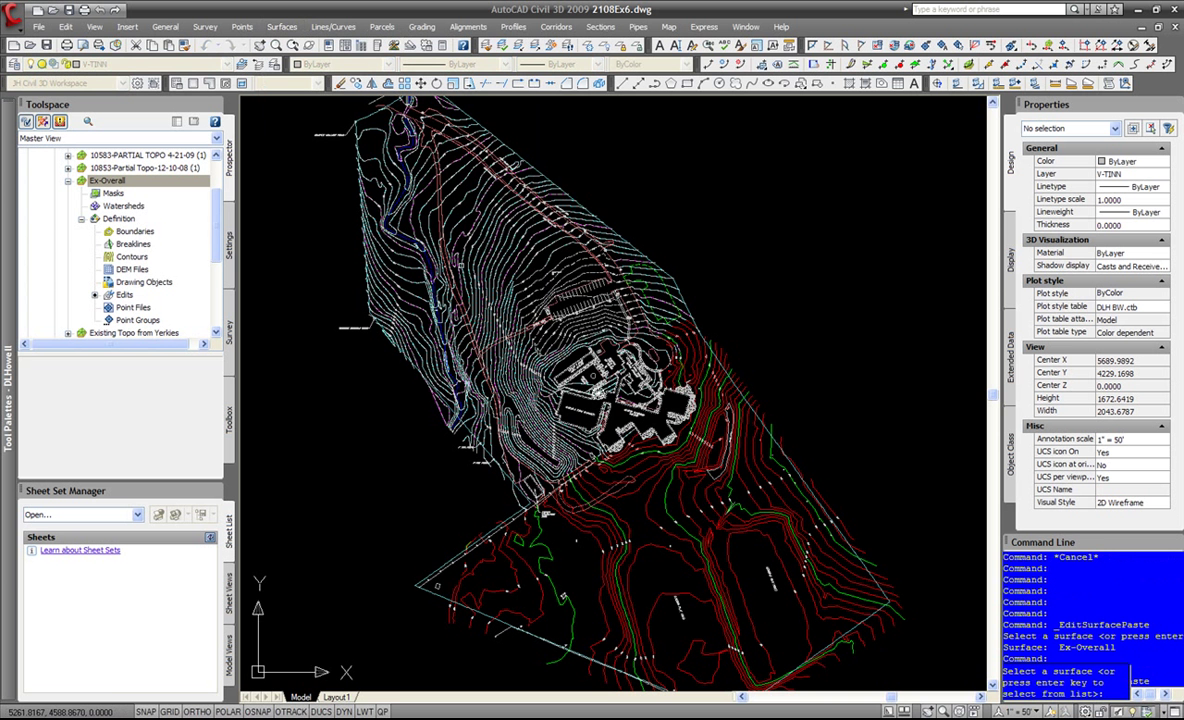
key("Return")
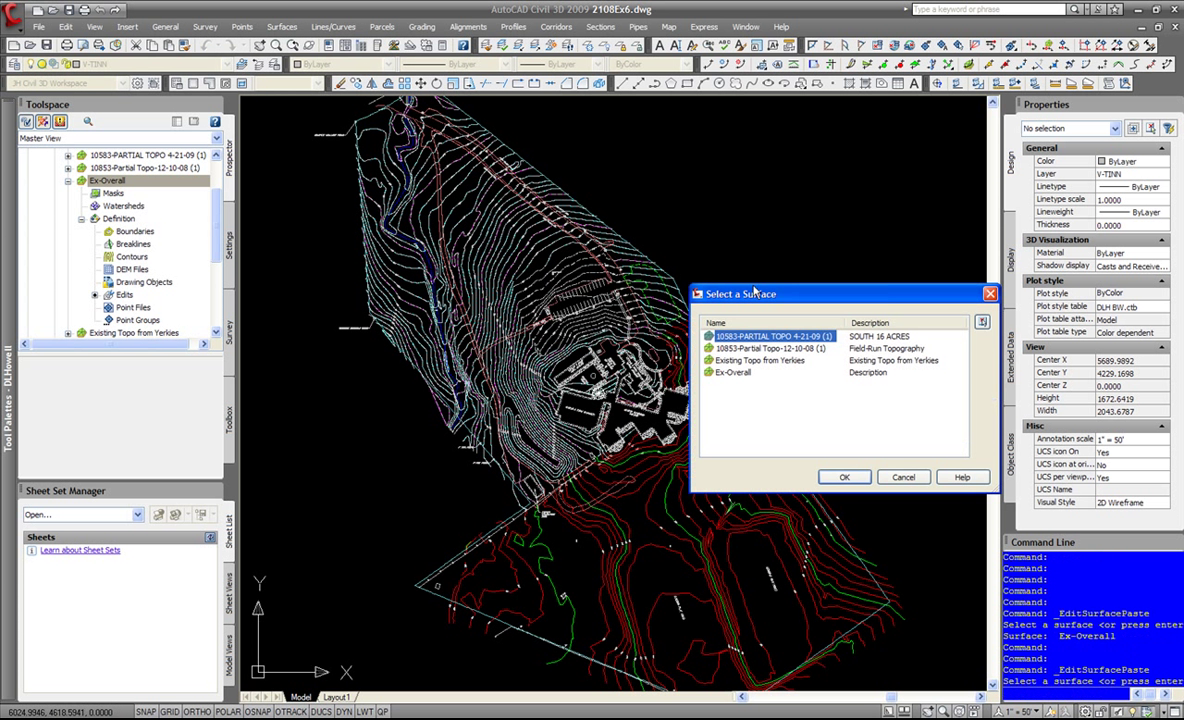
left_click(738, 372)
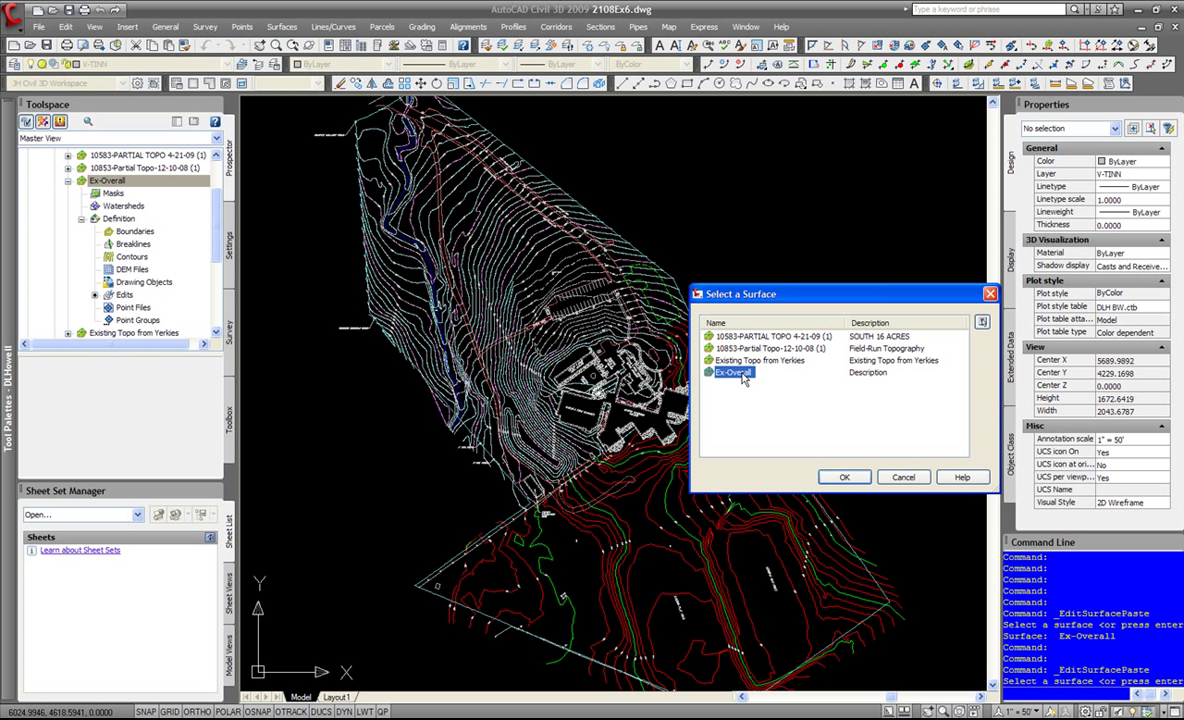
left_click(845, 478)
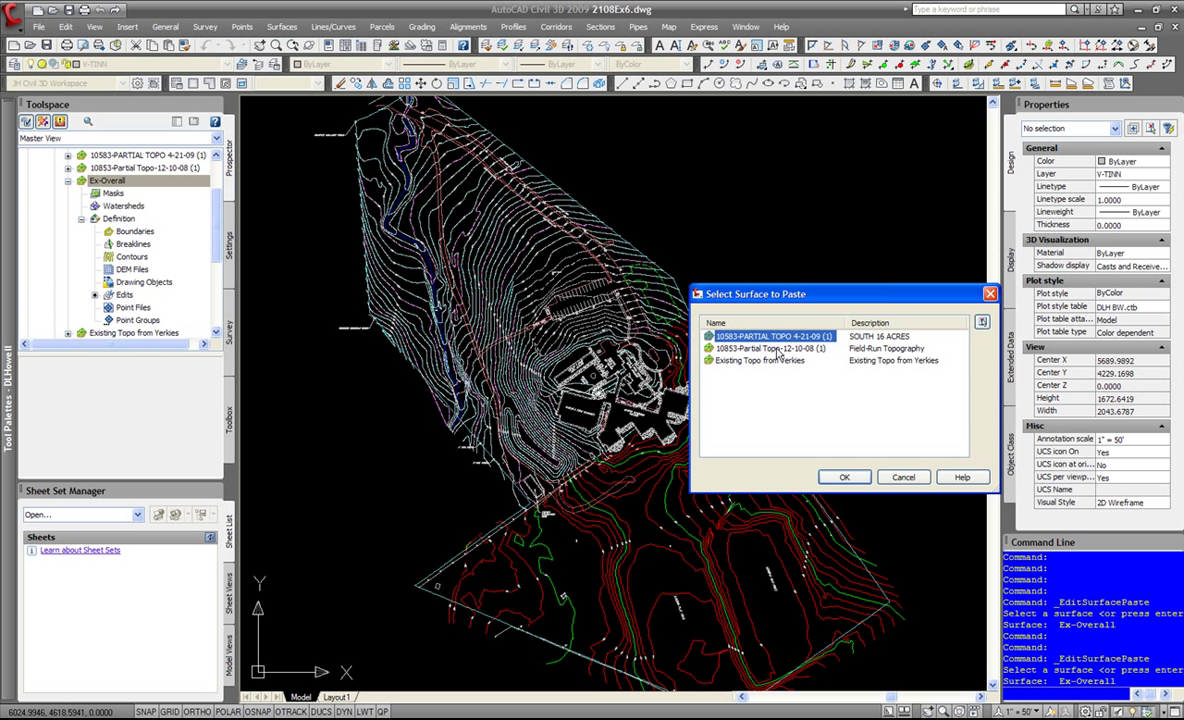
left_click(770, 349)
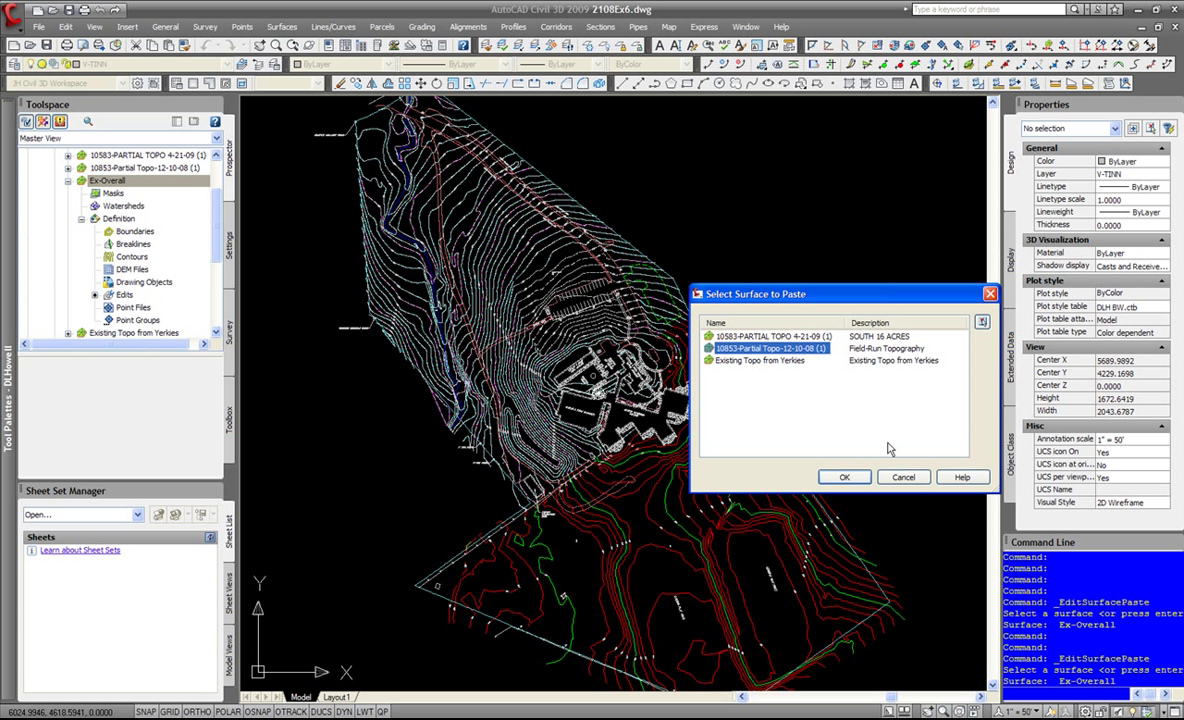
left_click(846, 478)
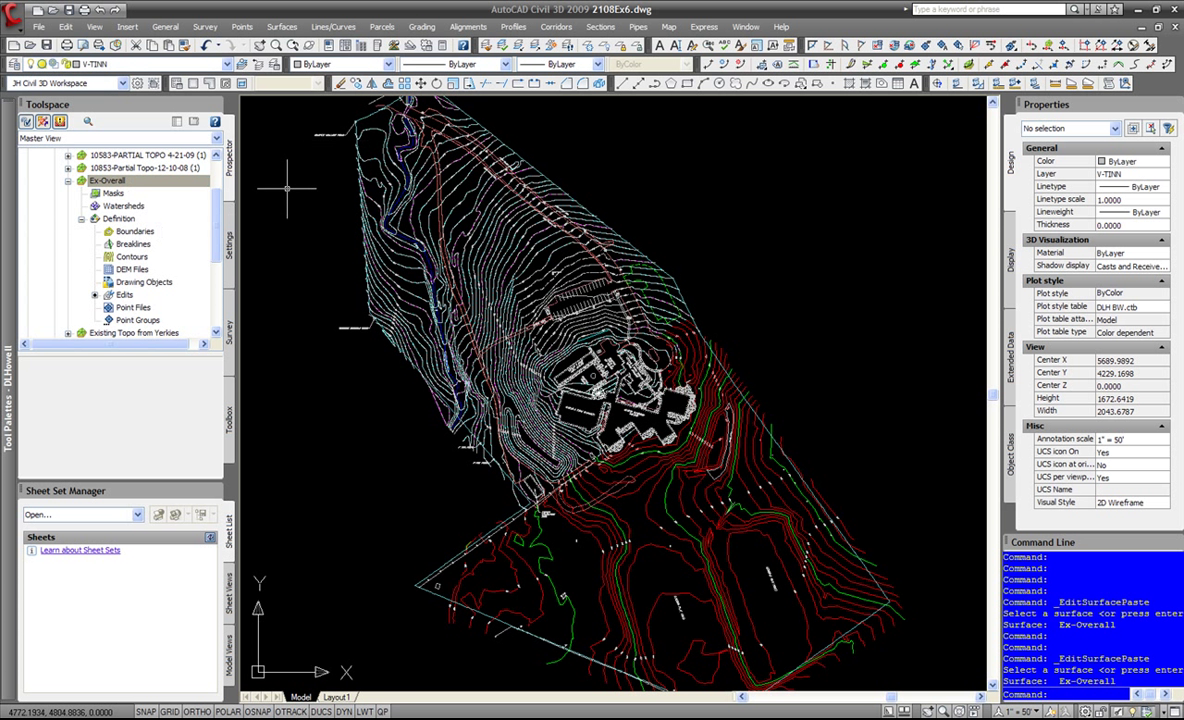
Paste the 10583-PARTIAL TOPO 4-21-09 (1) surface into the Ex-Overall surface.
left_click(285, 28)
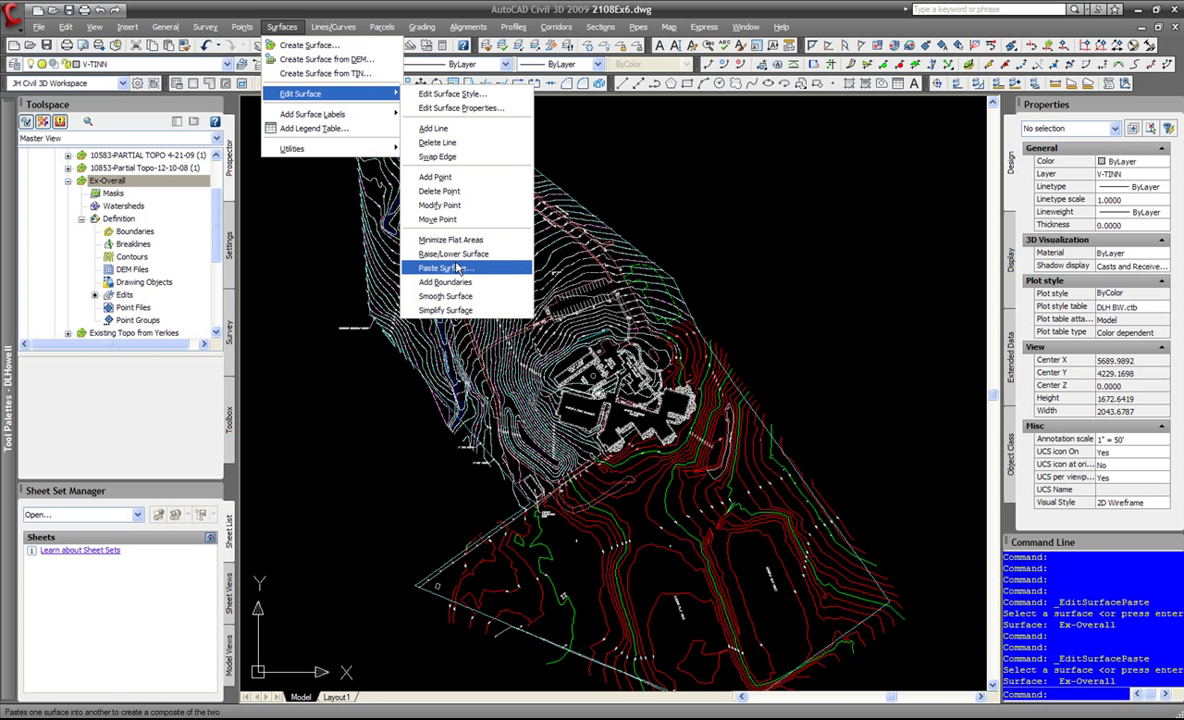
left_click(446, 268)
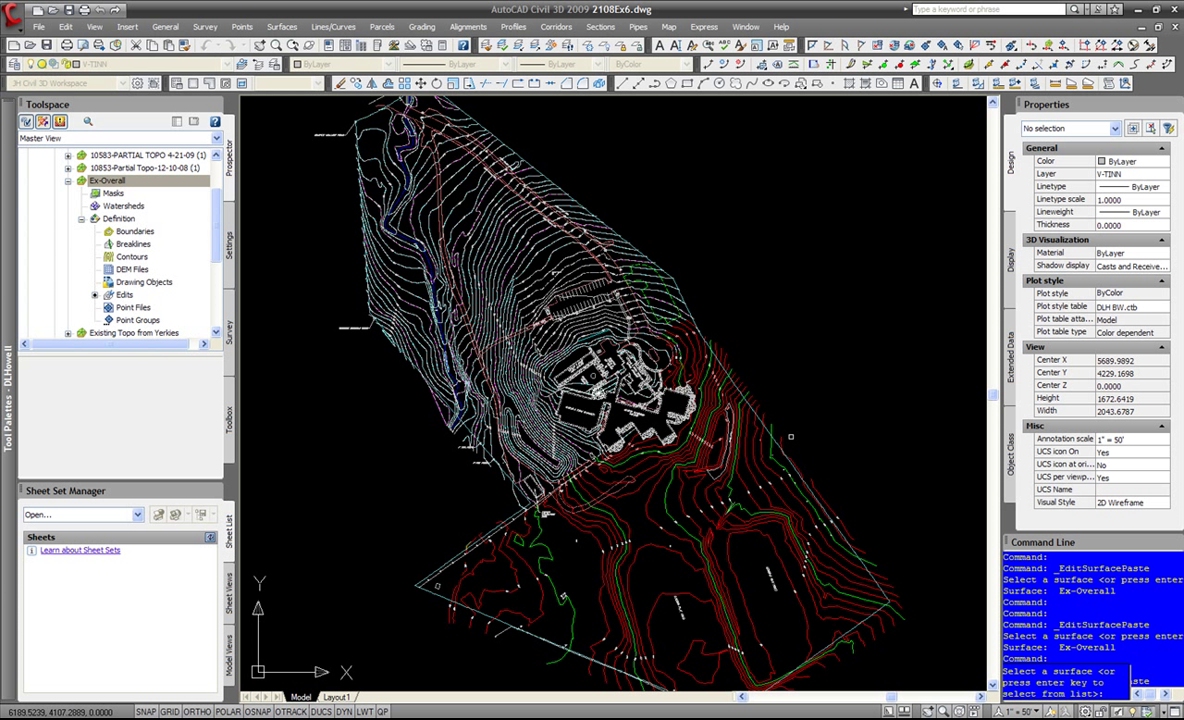
key("Return")
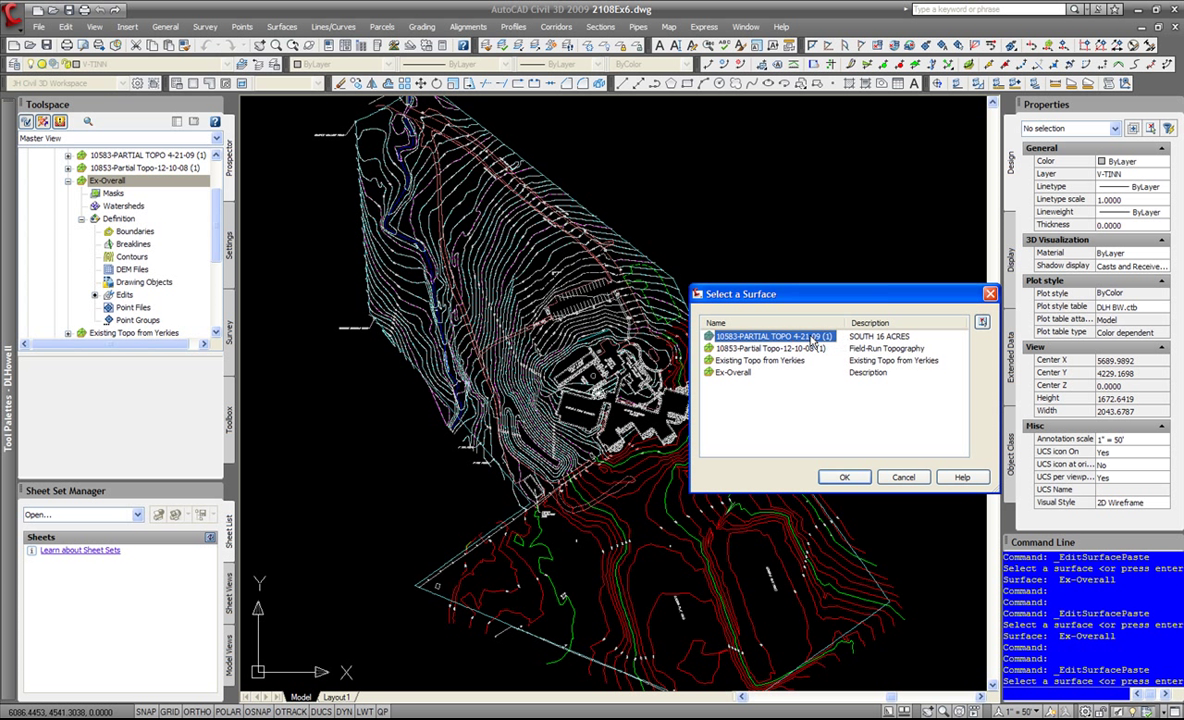
left_click(733, 372)
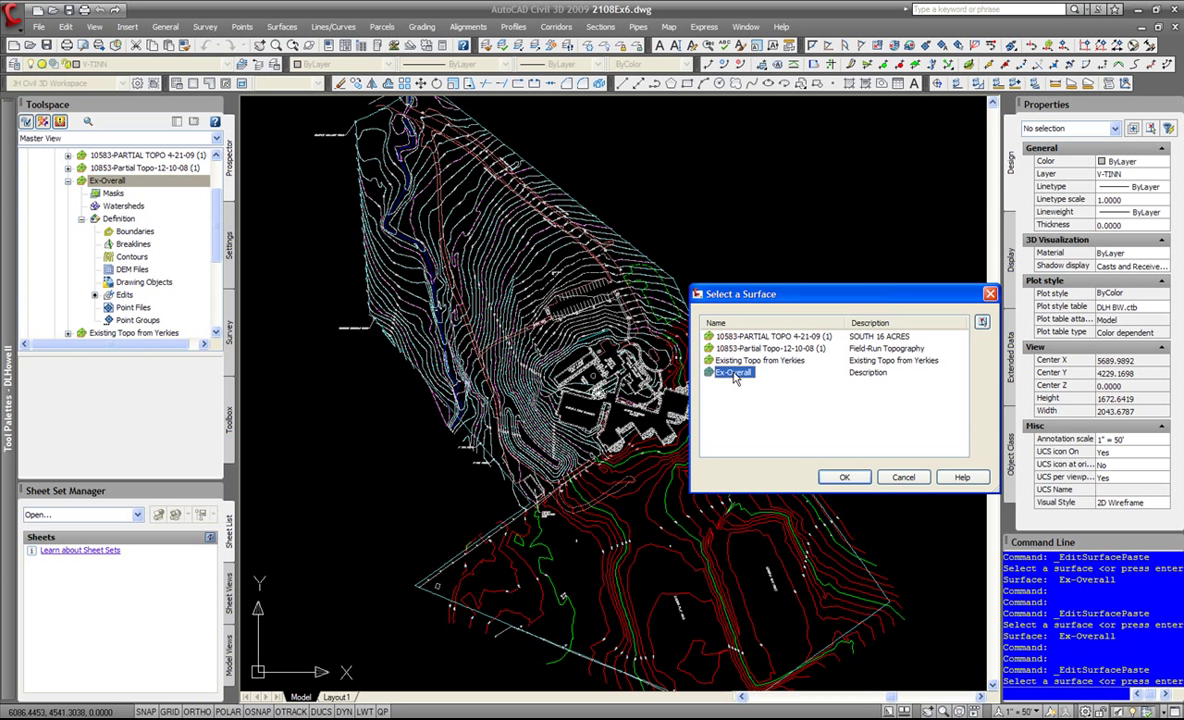
left_click(844, 478)
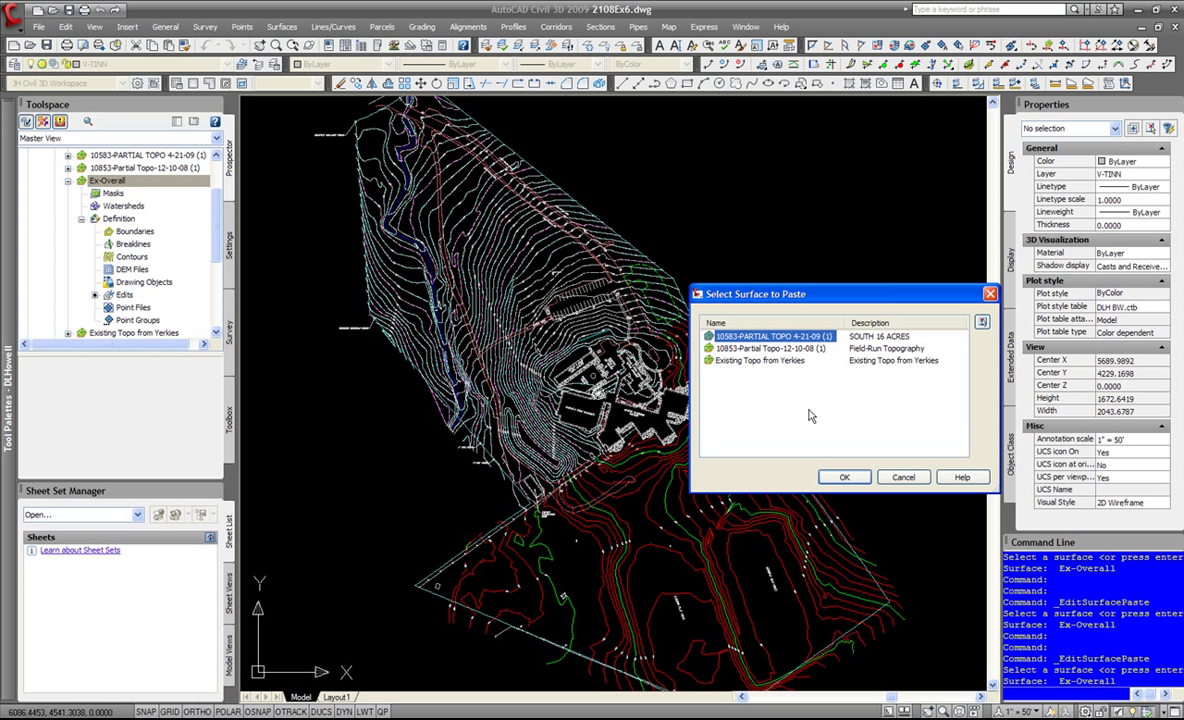
left_click(843, 478)
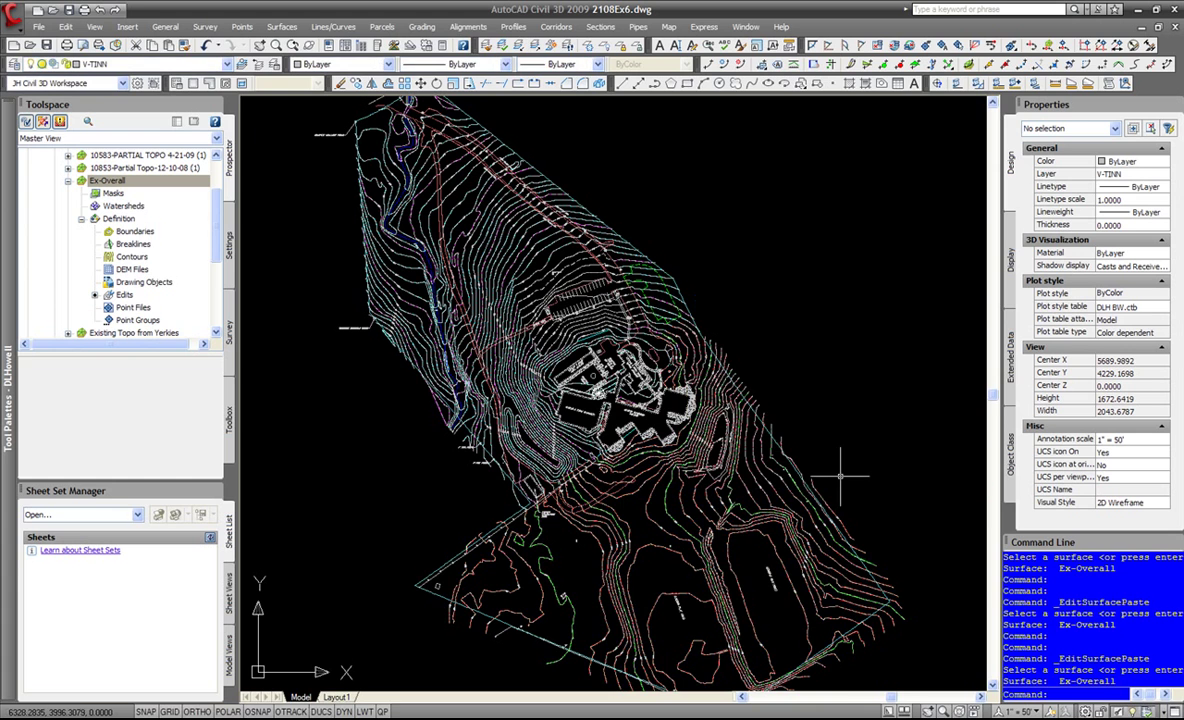
Examine the combined contours around the school buildings, the parking area and the stream.
scroll(632, 490, "up", 5)
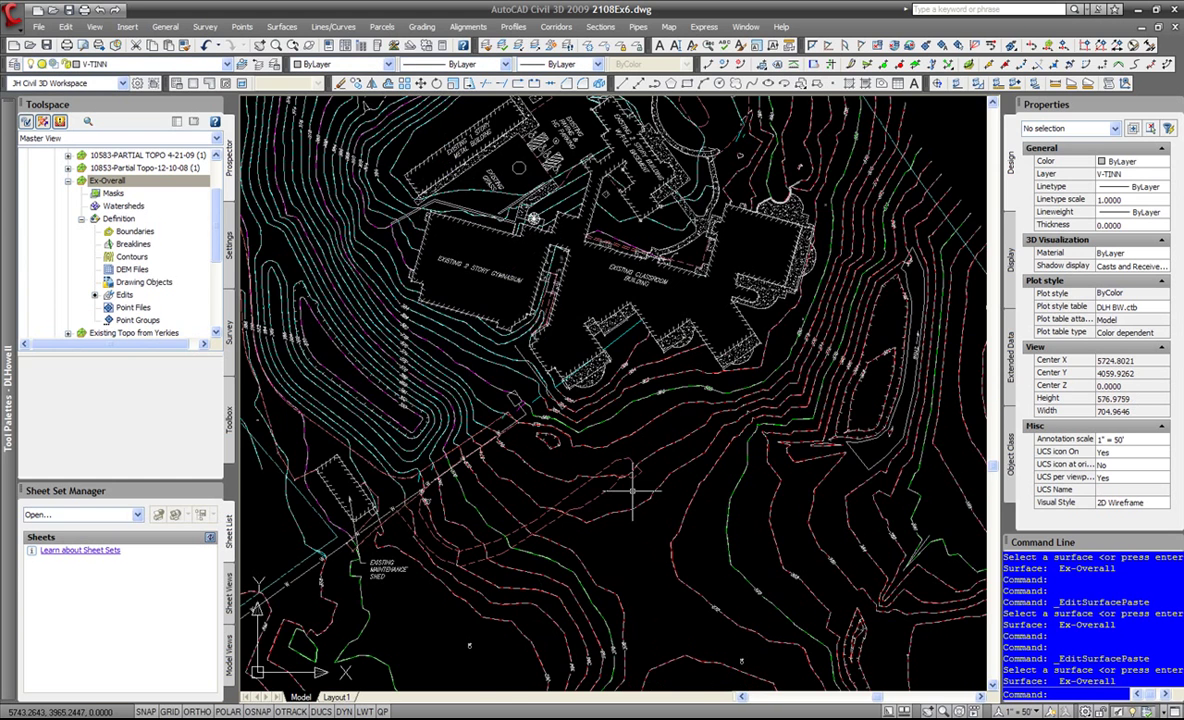
middle_click_drag(441, 370, 609, 645)
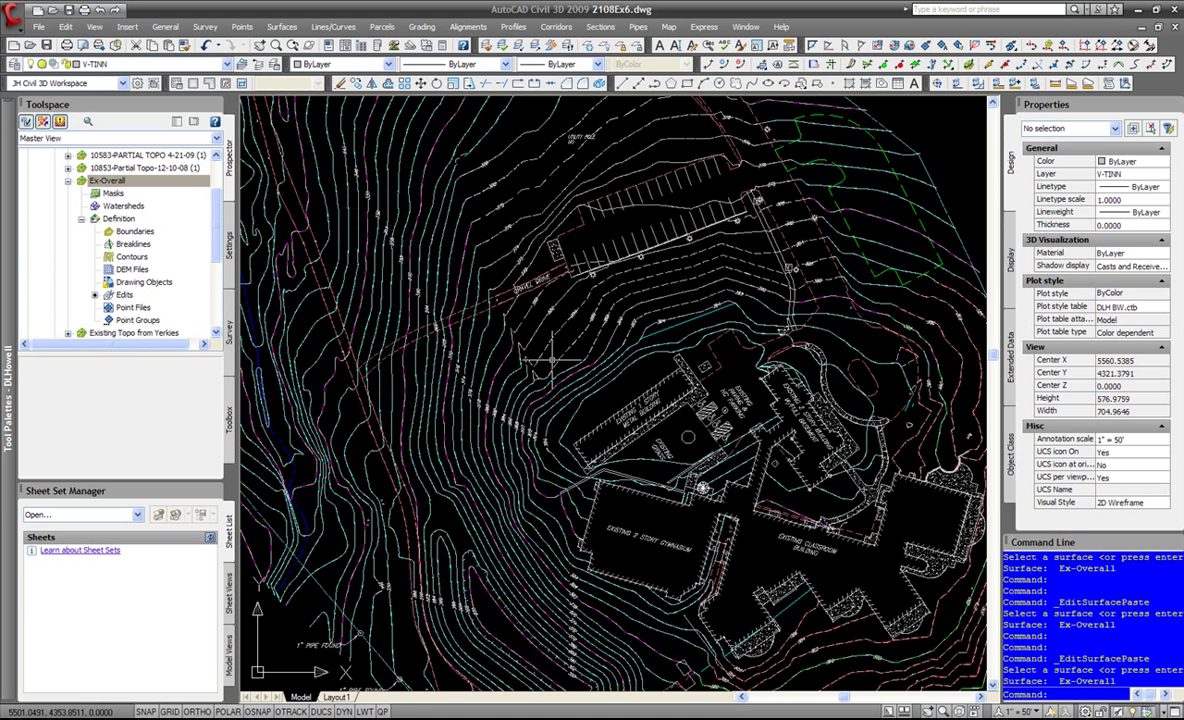
middle_click_drag(488, 140, 498, 285)
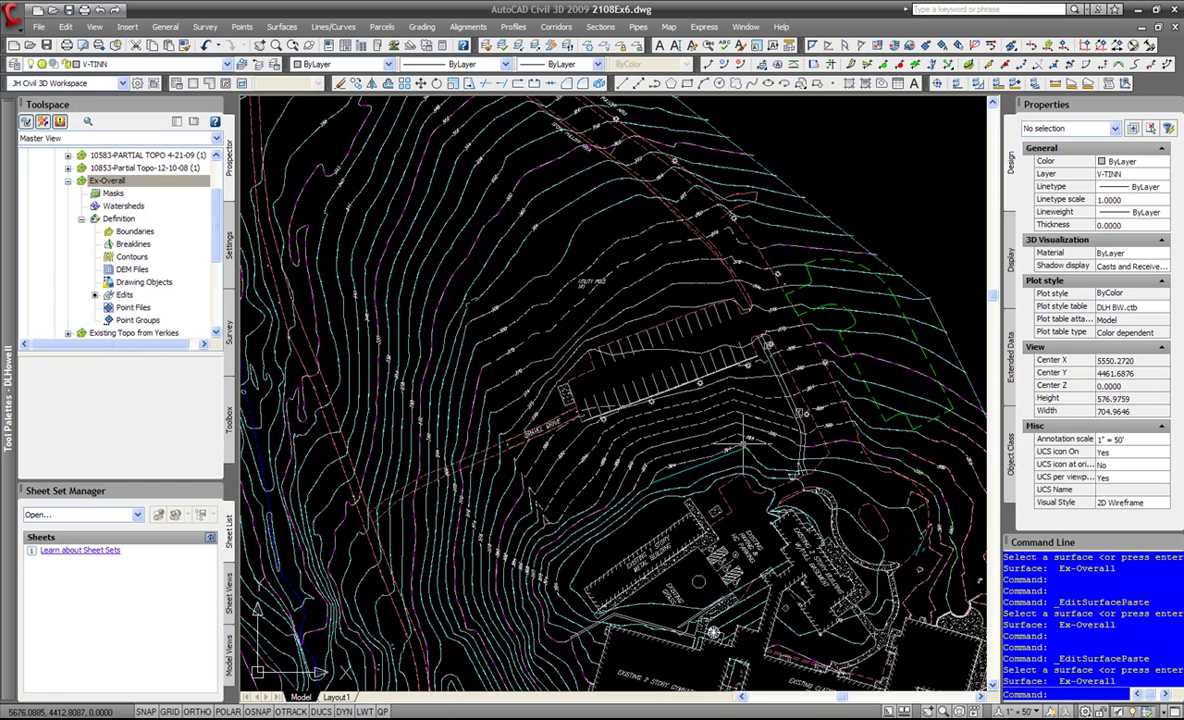
scroll(742, 440, "down", 3)
mouse_move(692, 458)
middle_mouse_down()
mouse_move(550, 320)
mouse_move(640, 472)
middle_mouse_up()
left_click(335, 257)
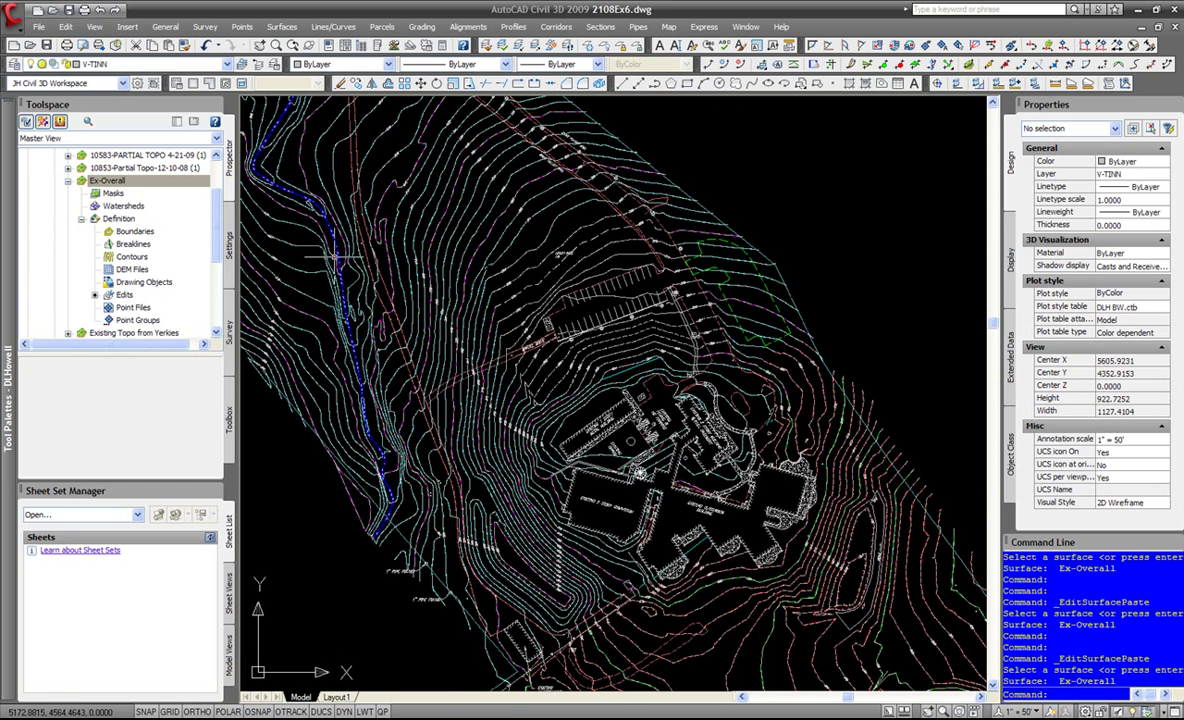
Select the overlapping contours near the 366 contour west of the utility pole to check which surface each belongs to.
scroll(455, 230, "up", 5)
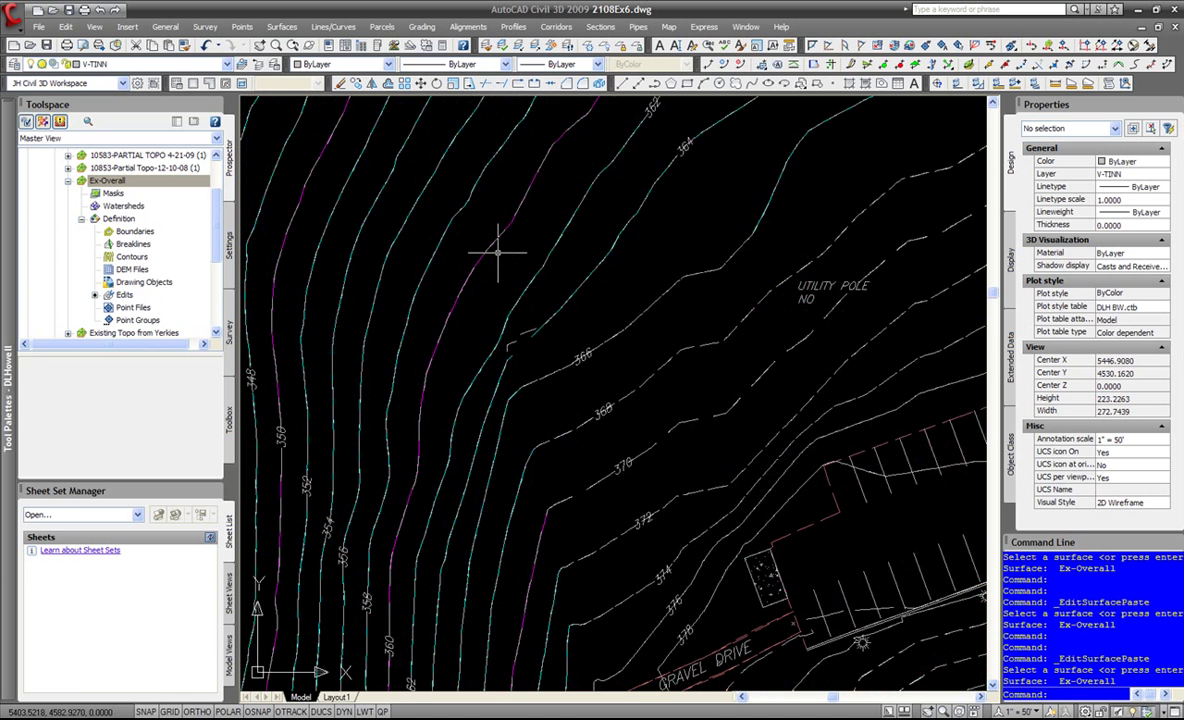
scroll(530, 325, "up", 2)
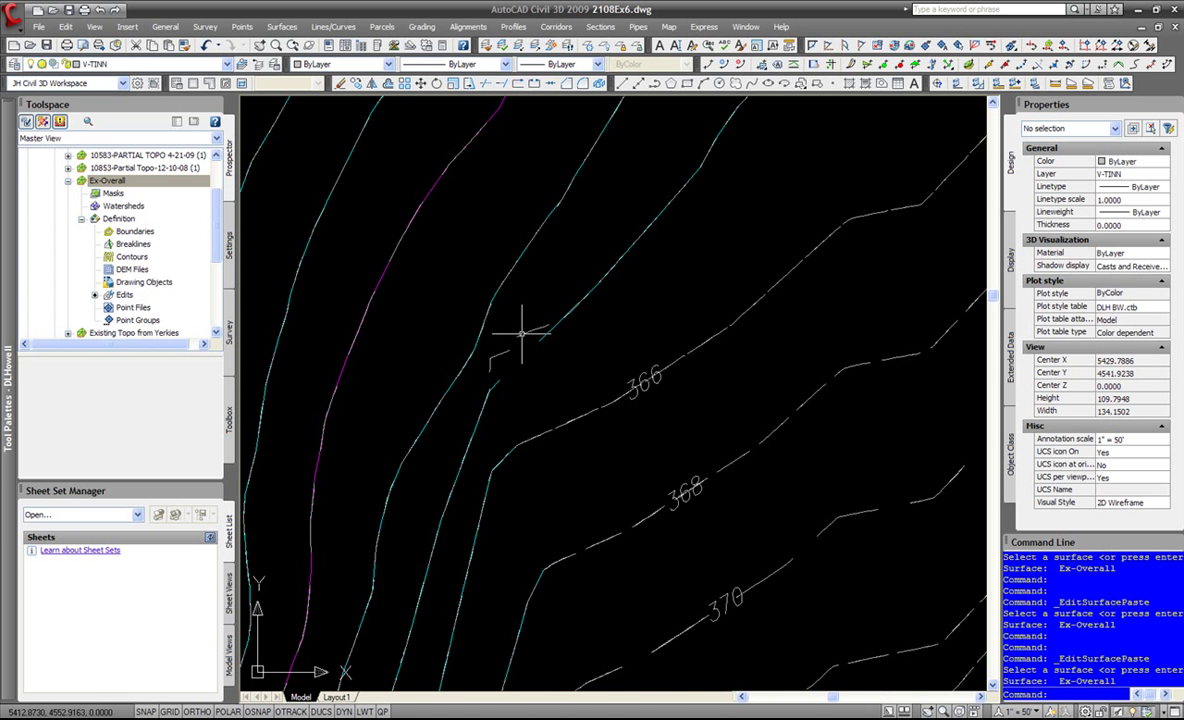
key("Escape")
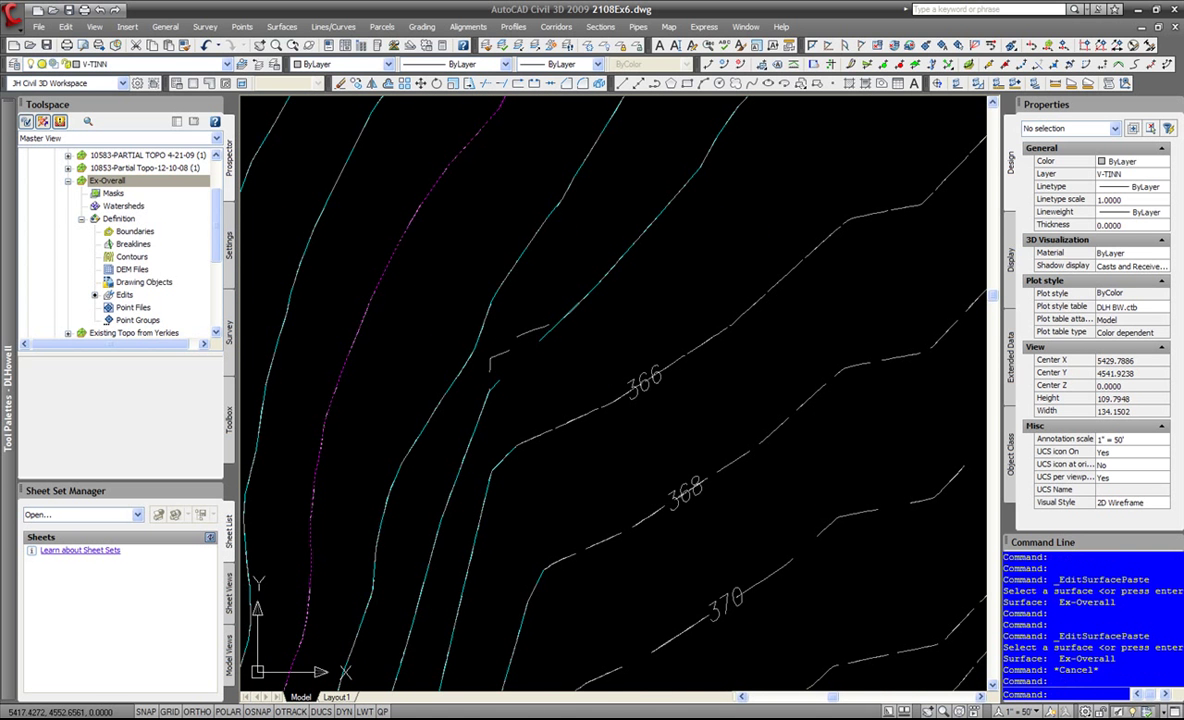
left_click(543, 331)
key("Escape")
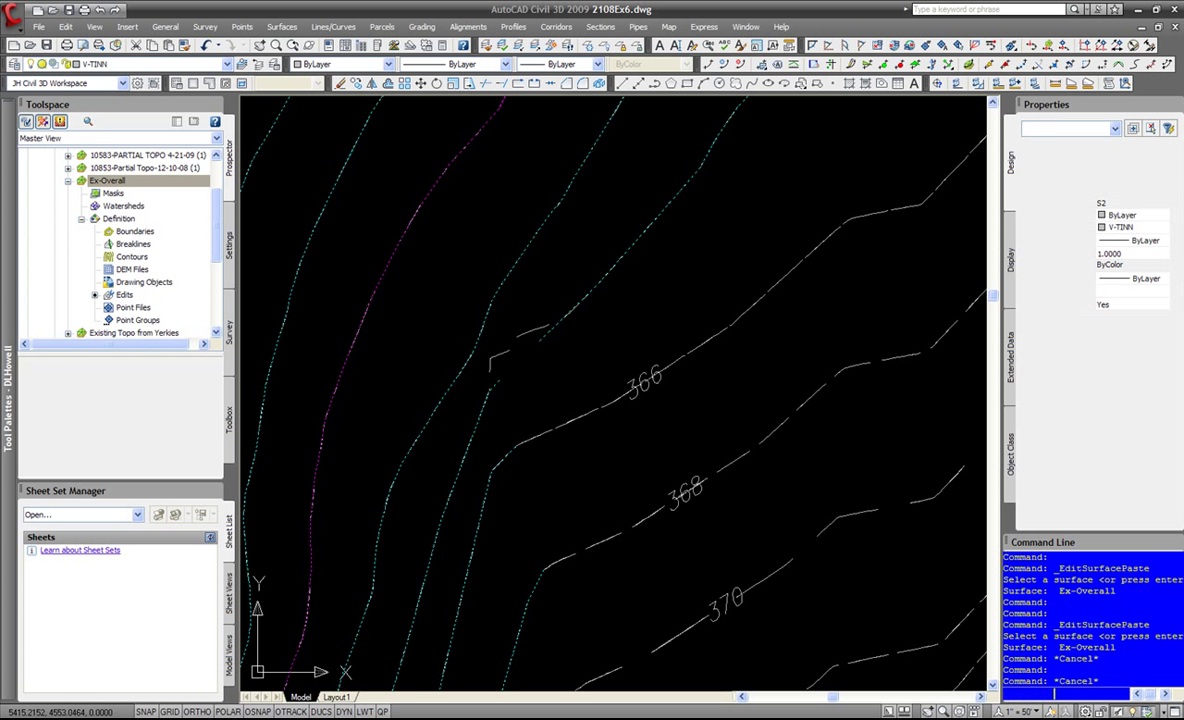
left_click(531, 329)
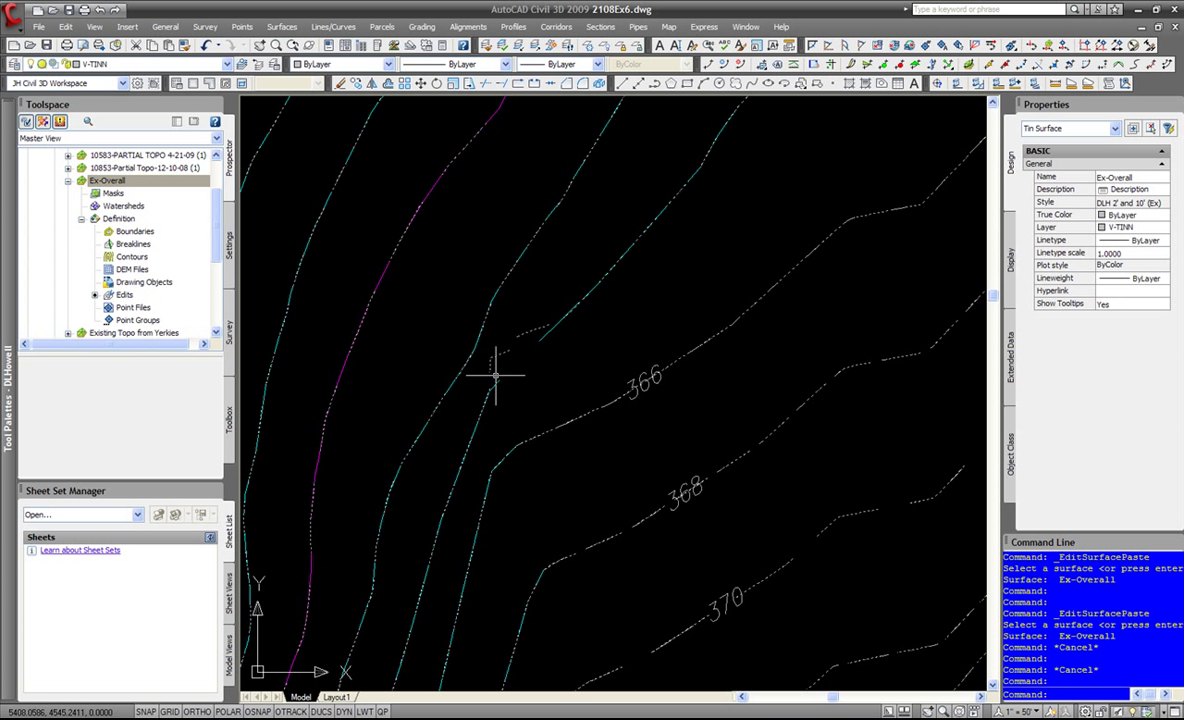
scroll(497, 391, "down", 5)
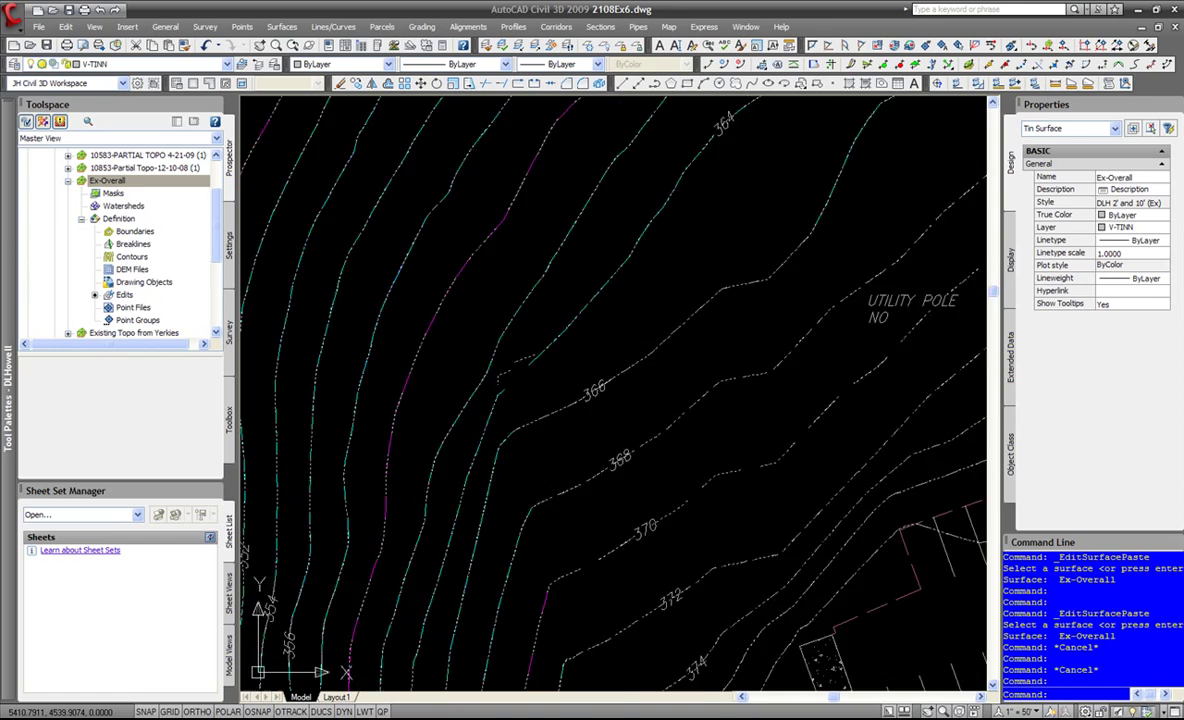
scroll(508, 401, "down", 4)
middle_click_drag(508, 400, 497, 228)
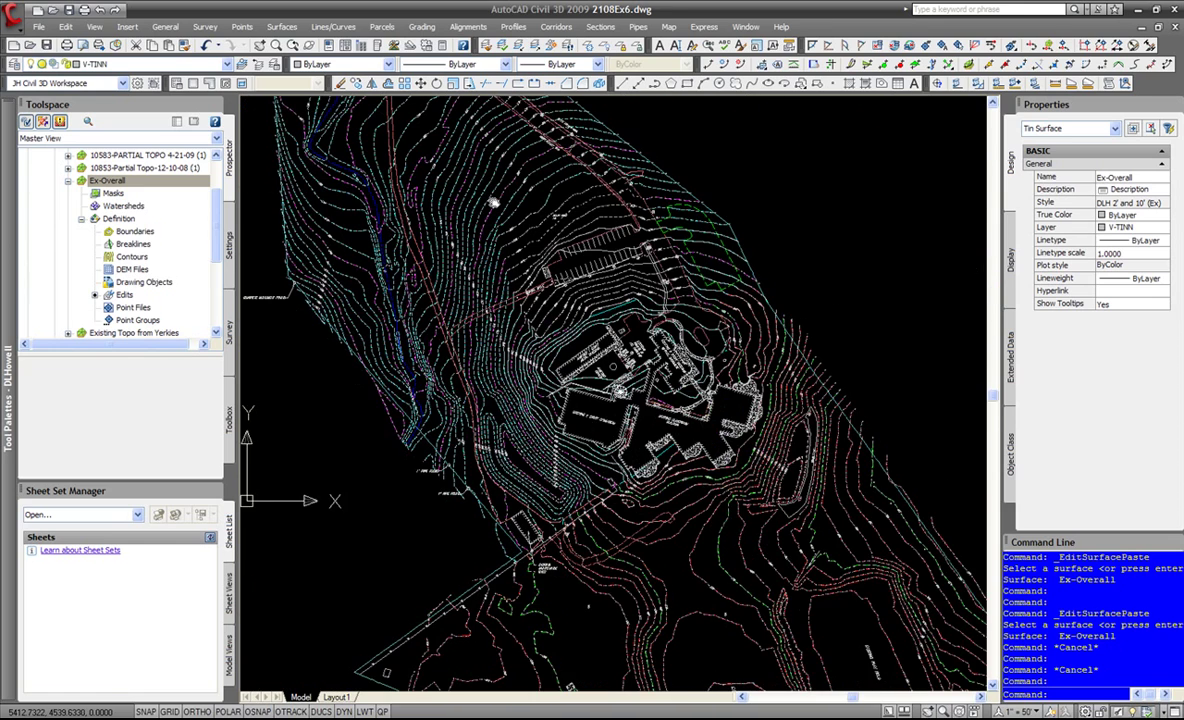
scroll(340, 180, "down", 1)
Set the surface style of 10583-PARTIAL TOPO 4-21-09 (1) to _No Display.
left_click(68, 181)
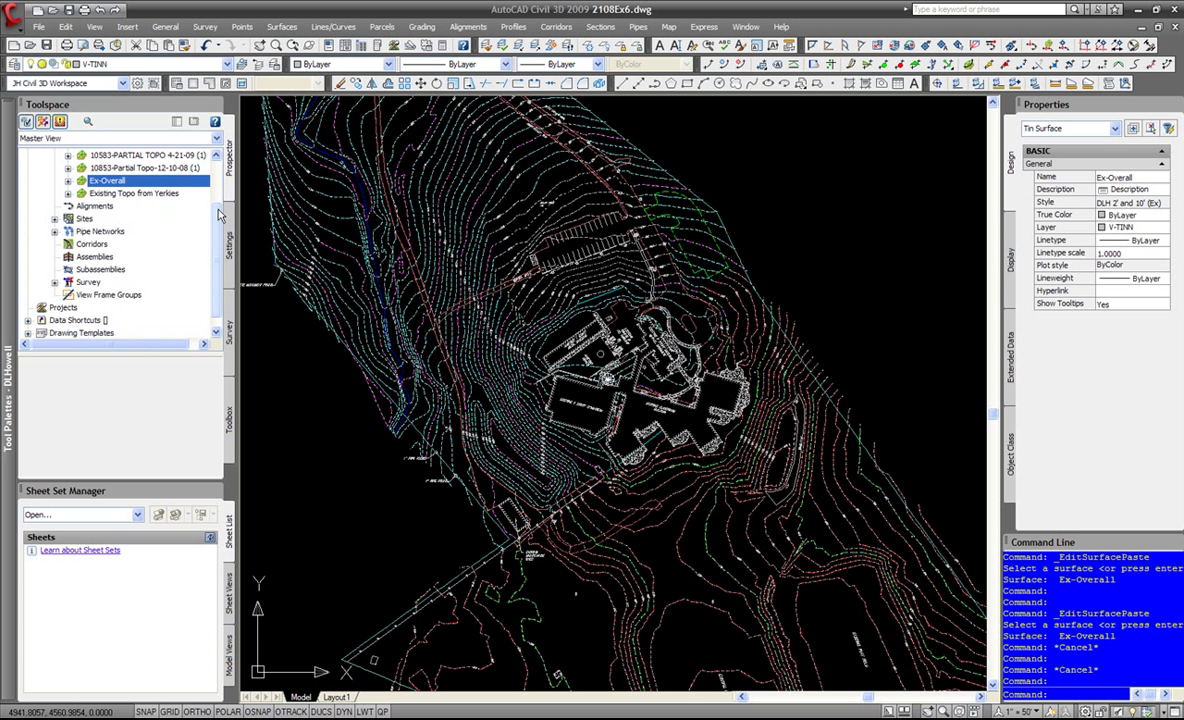
scroll(222, 204, "up", 2)
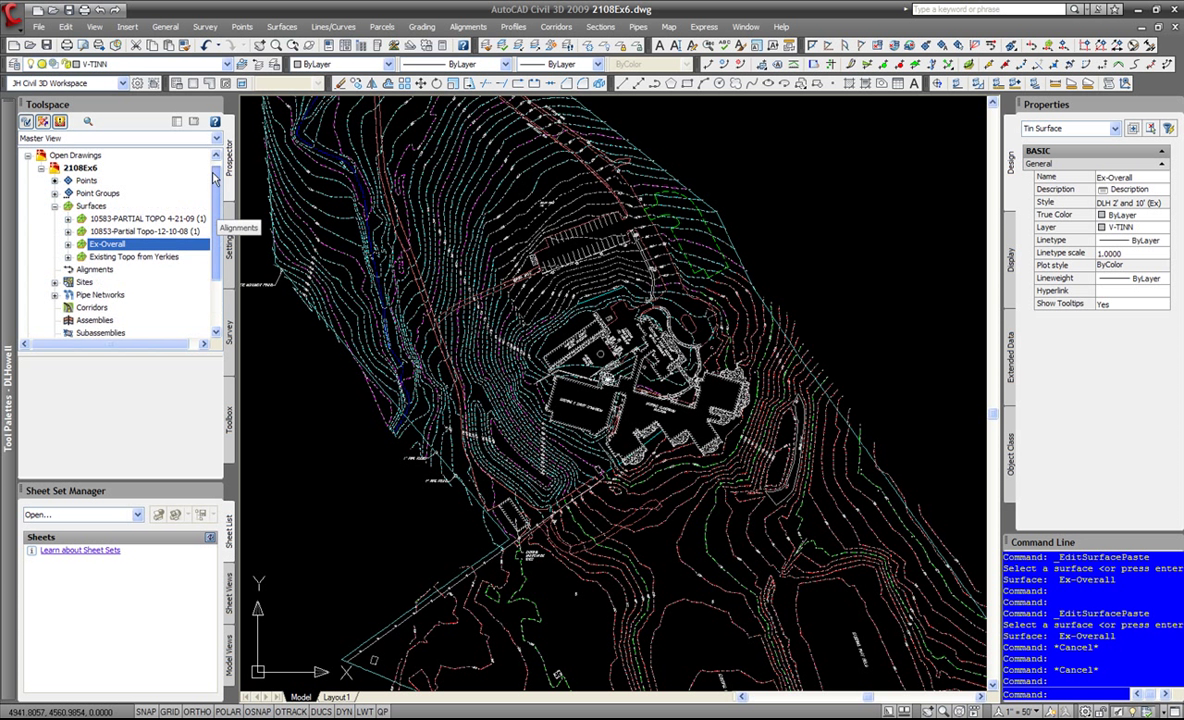
left_click(133, 220)
right_click(140, 219)
left_click(180, 224)
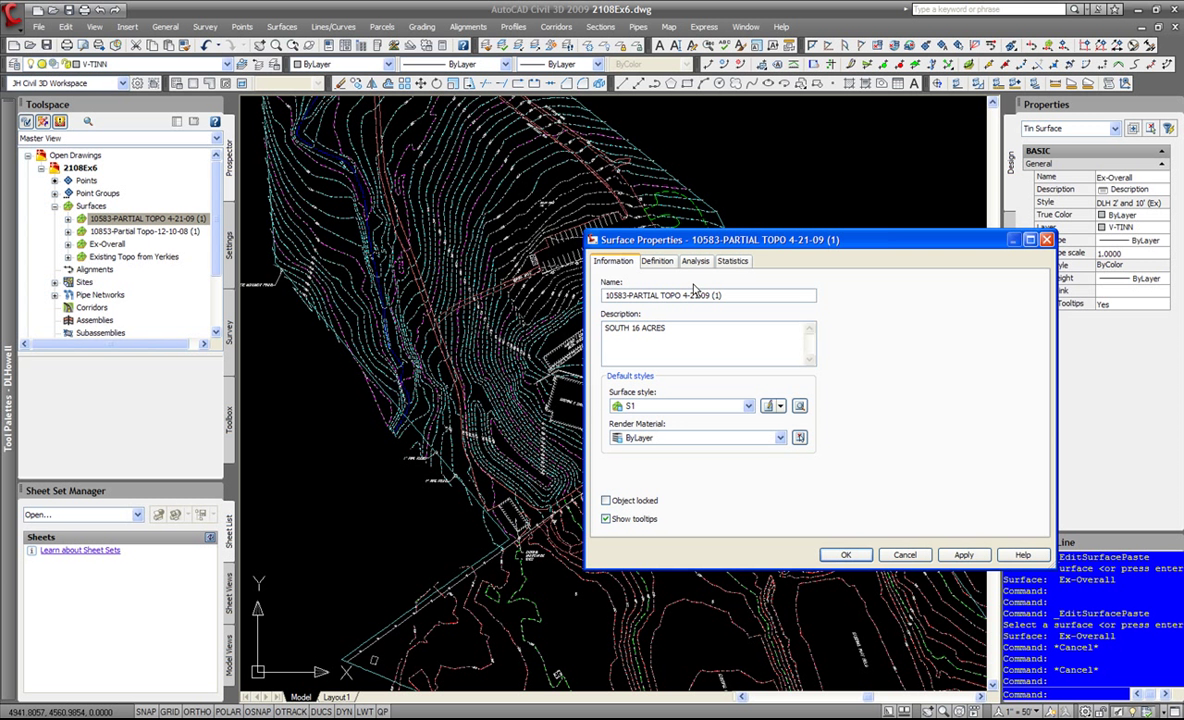
left_click(748, 407)
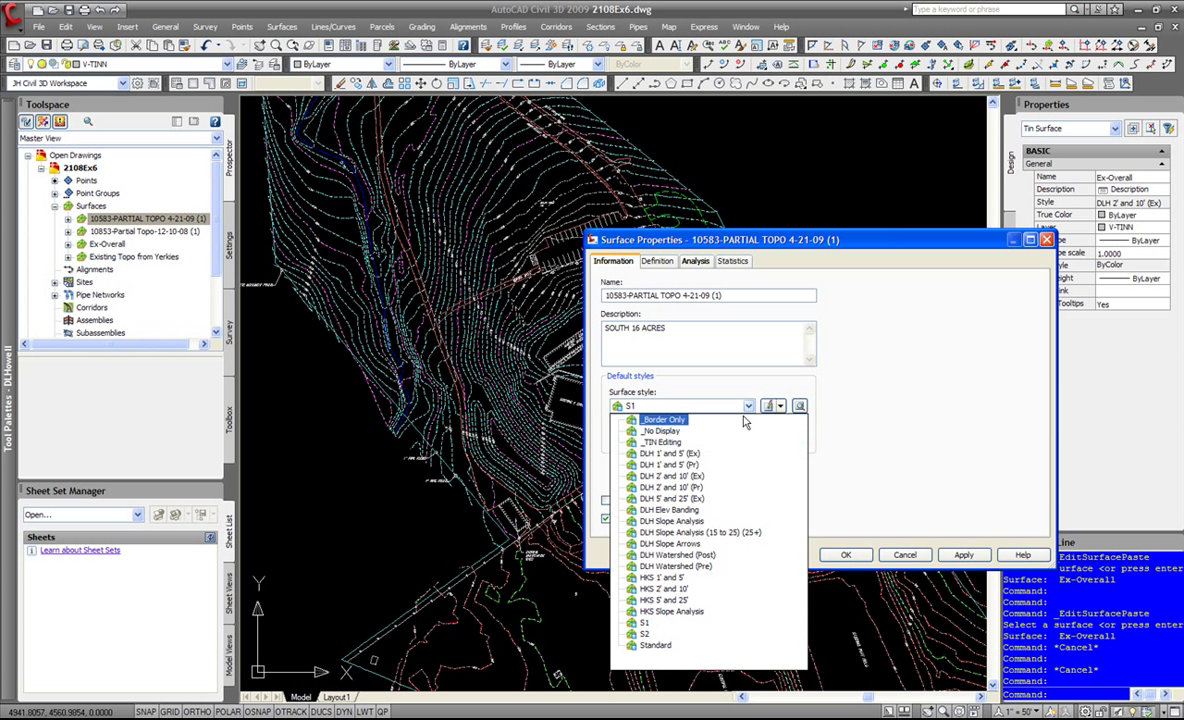
left_click(660, 431)
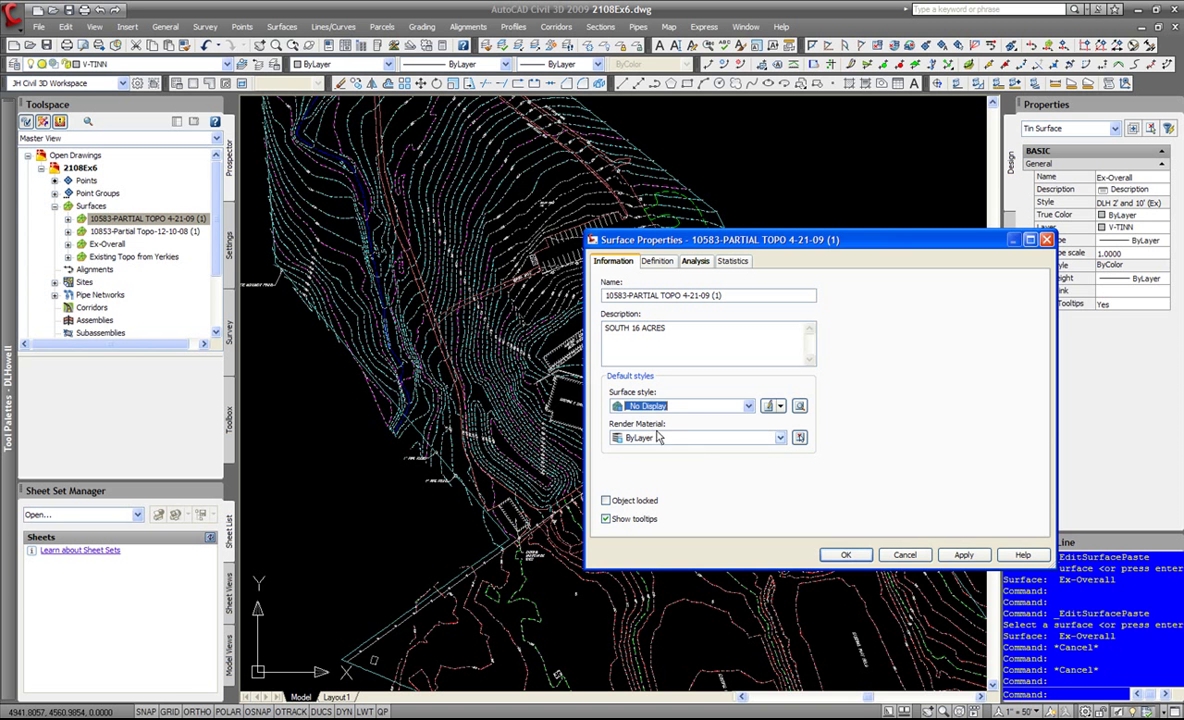
left_click(846, 556)
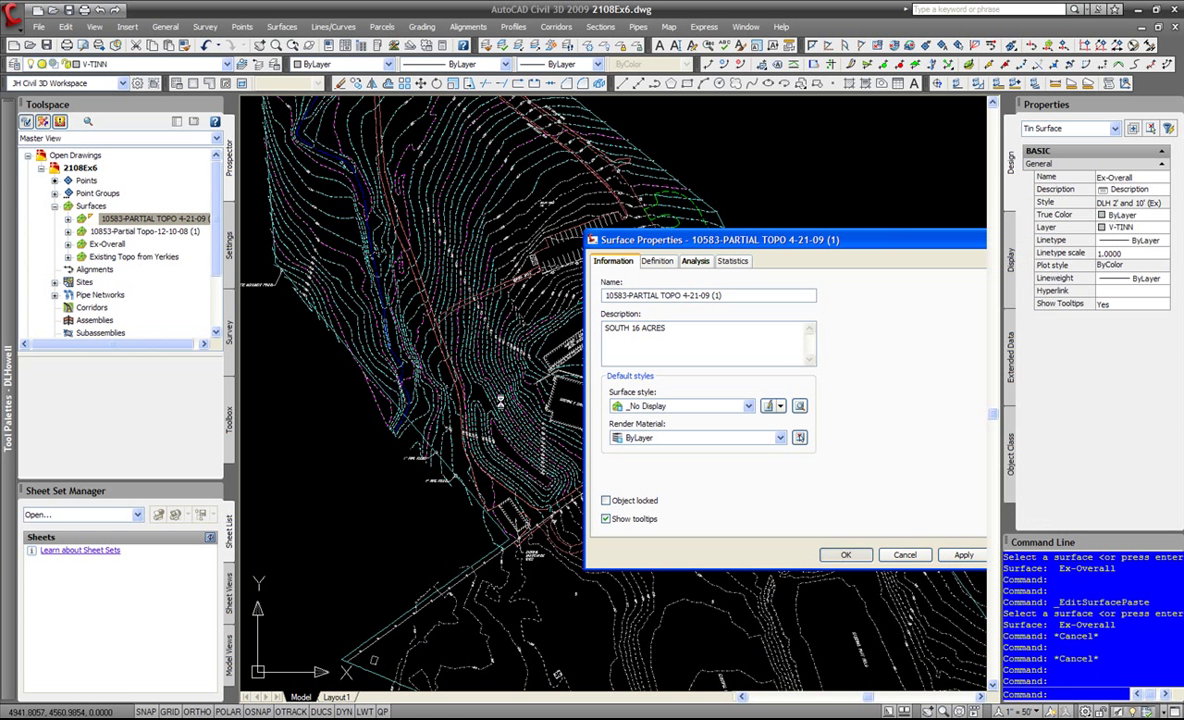
Set the surface style of 10853-Partial Topo-12-10-08 (1) to _No Display.
right_click(118, 231)
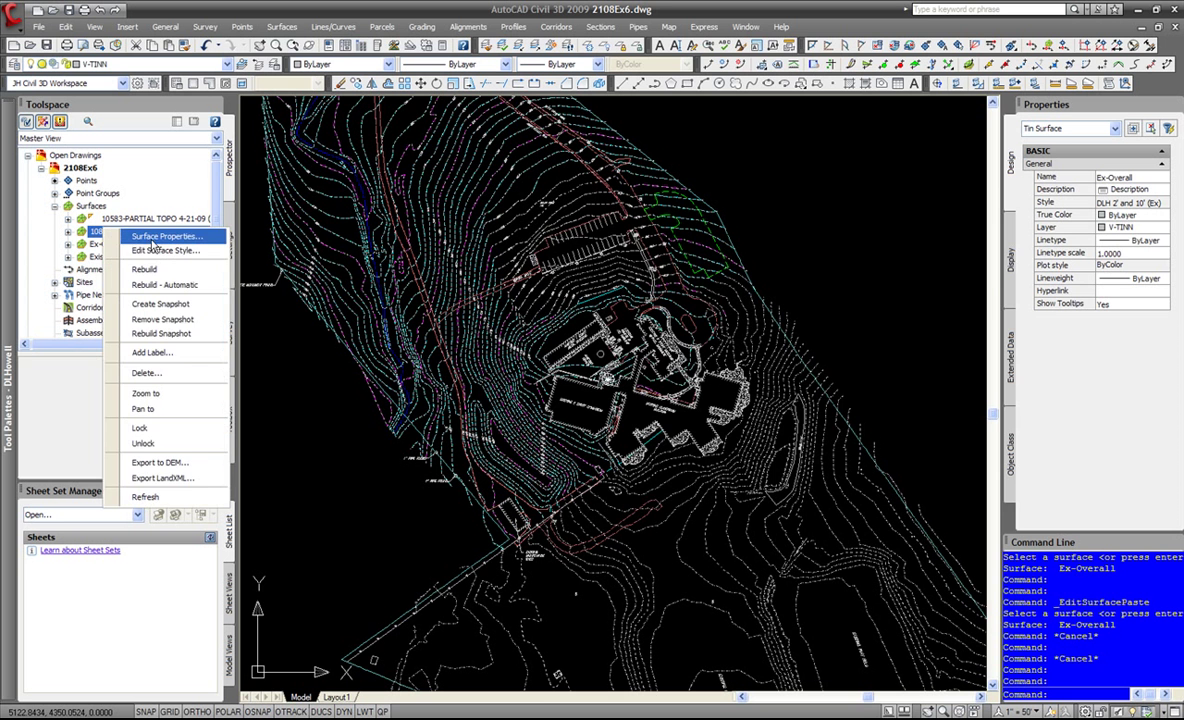
left_click(152, 238)
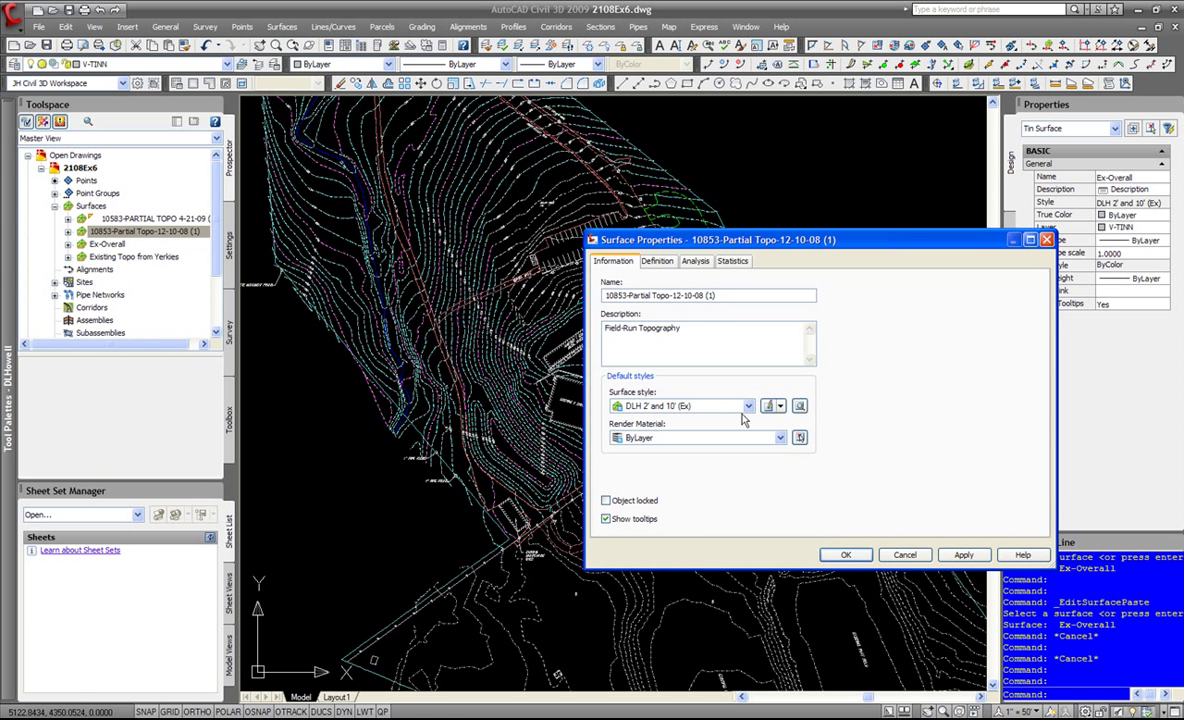
left_click(749, 406)
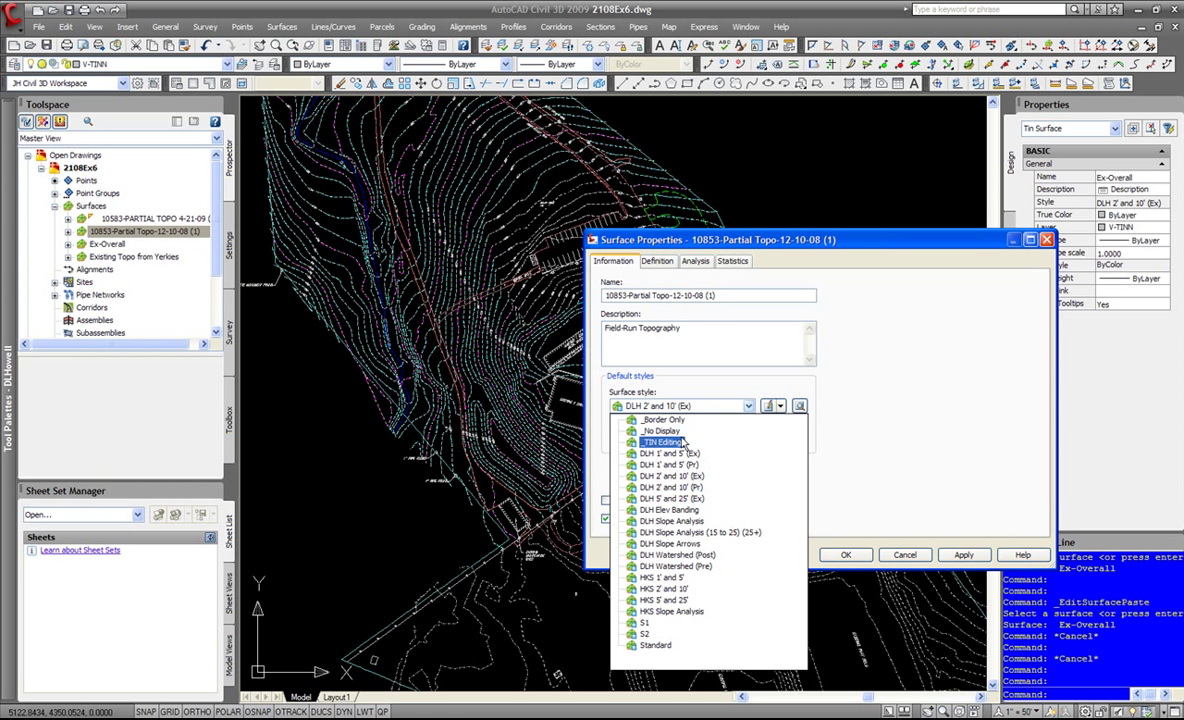
left_click(662, 431)
left_click(843, 558)
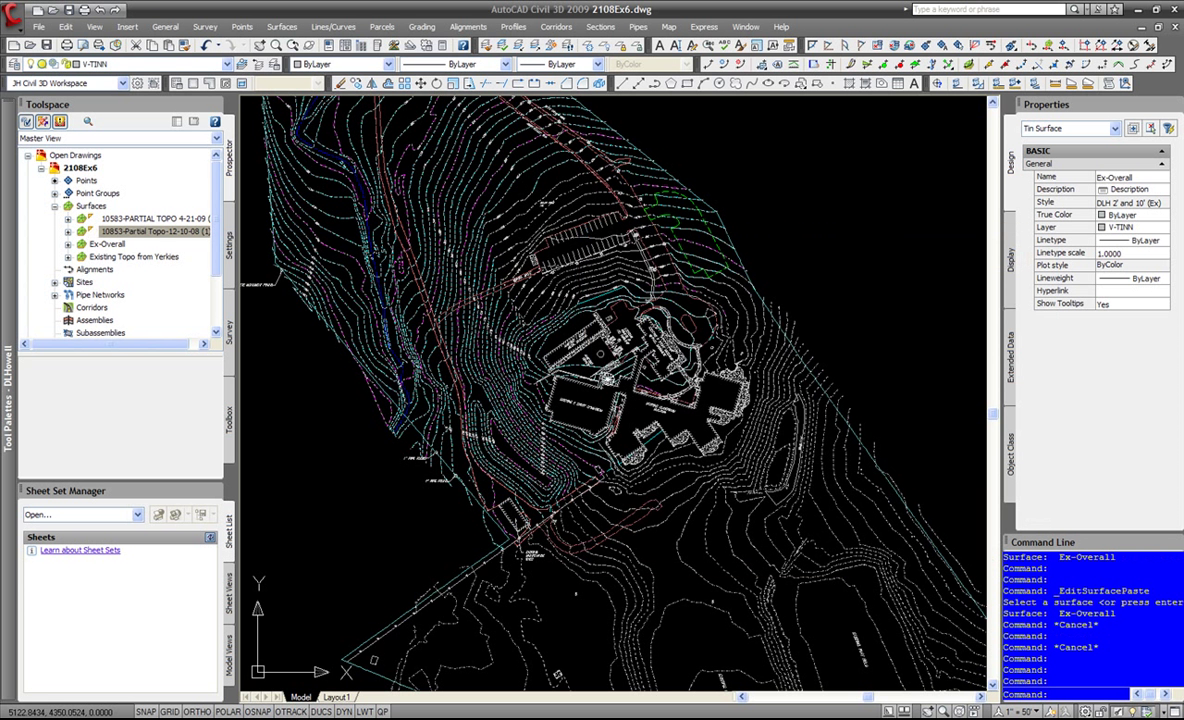
Set the surface style of Existing Topo from Yerkies to _No Display.
right_click(107, 257)
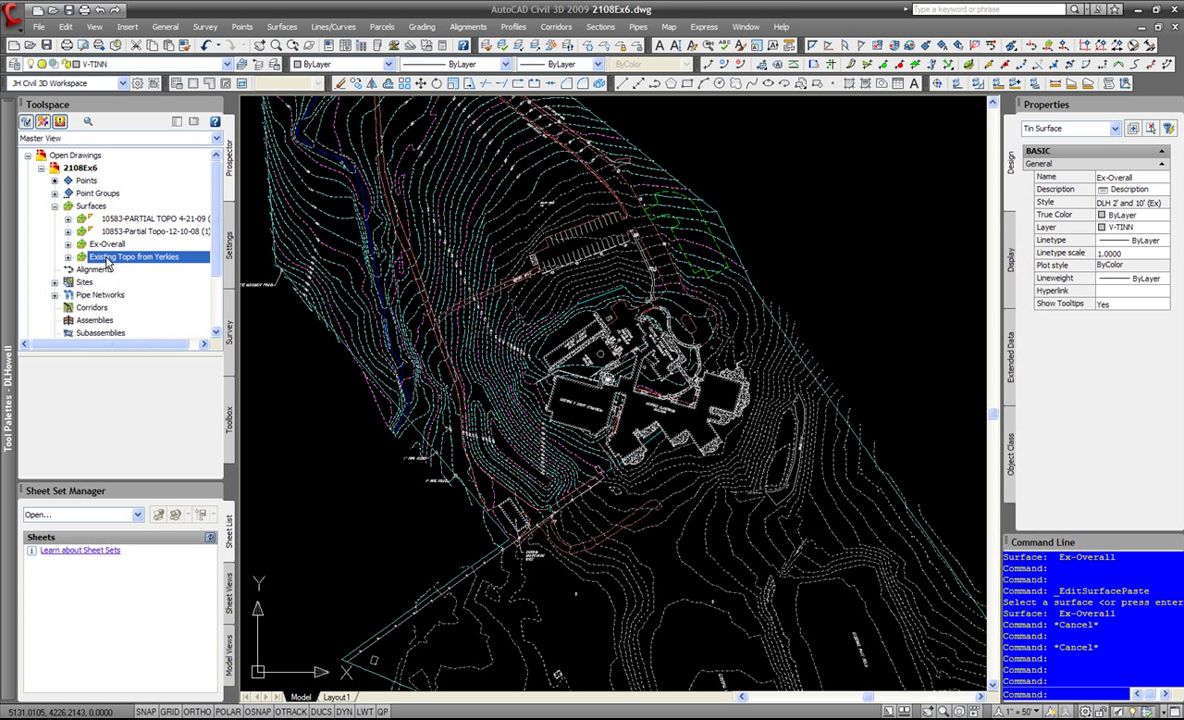
left_click(150, 265)
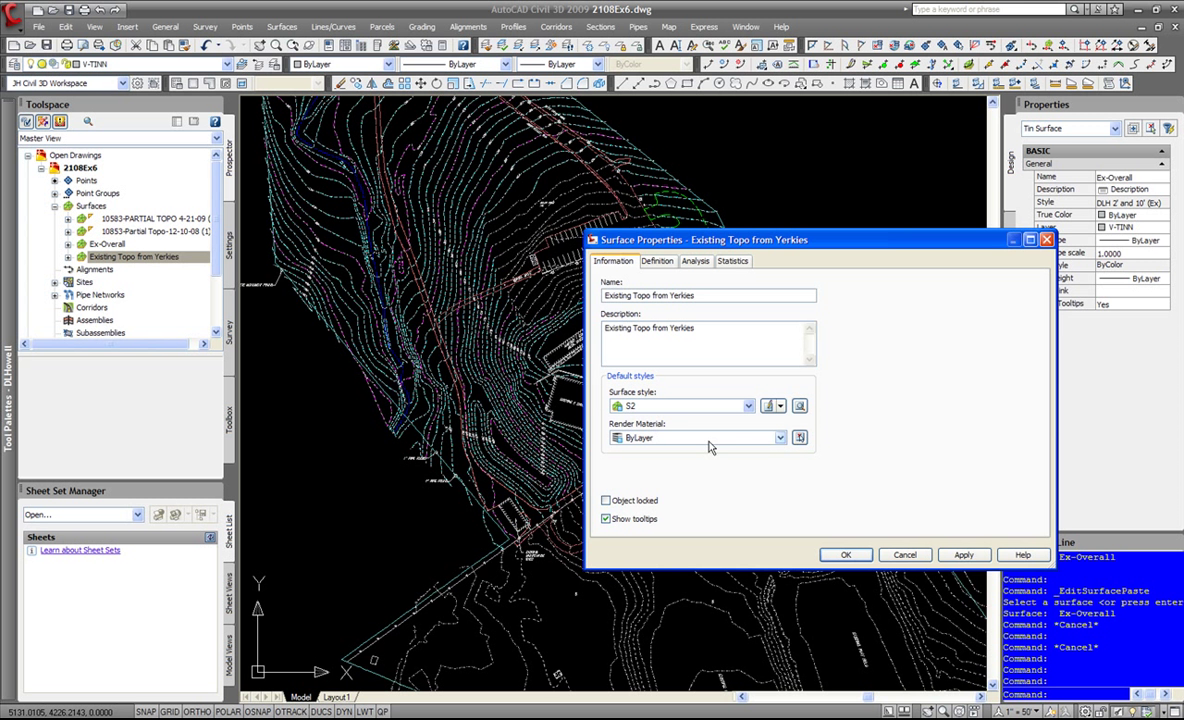
left_click(678, 406)
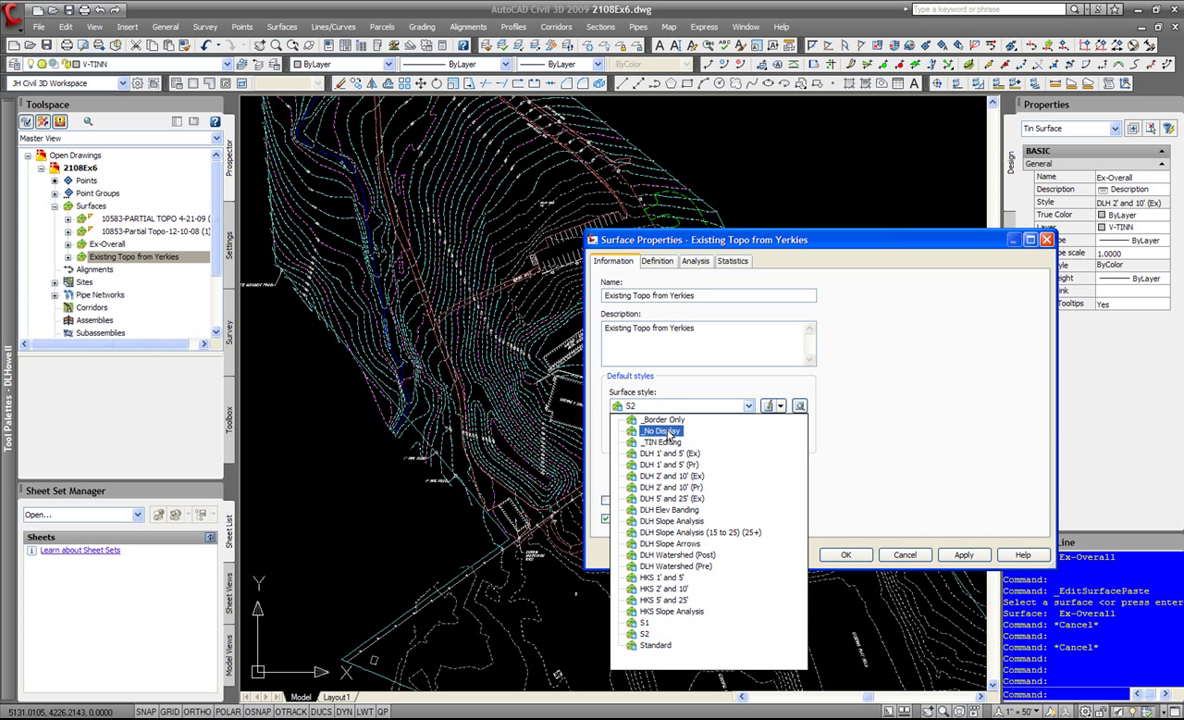
left_click(665, 431)
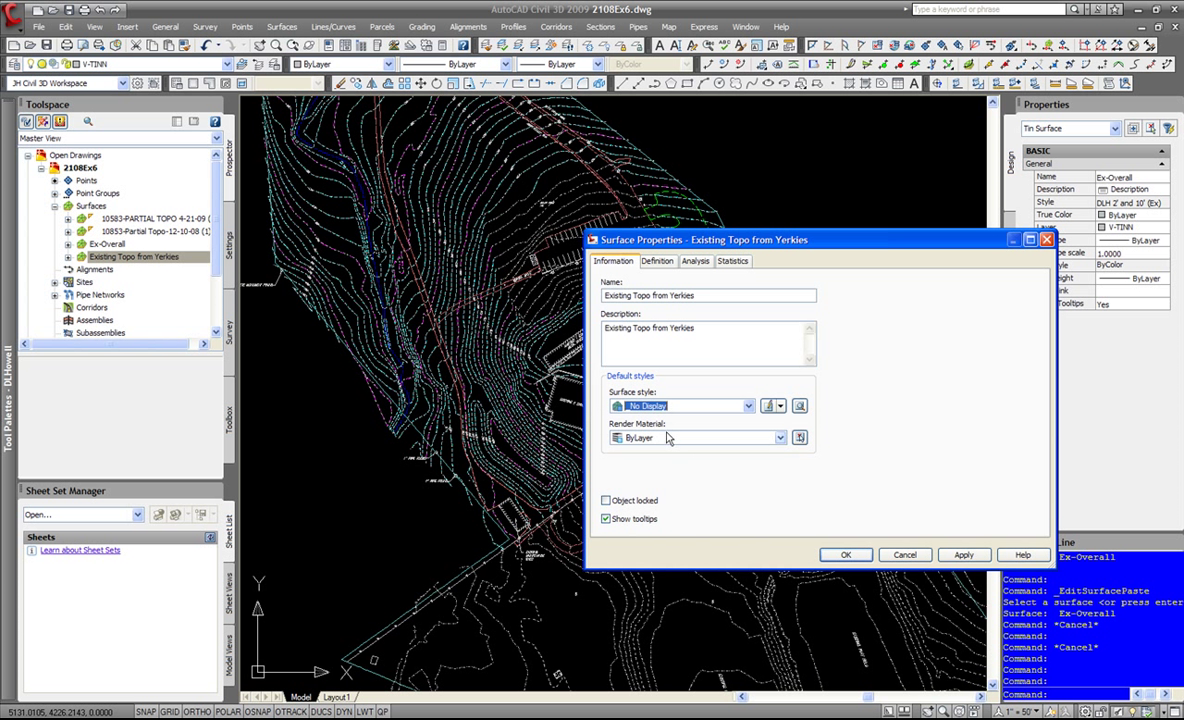
left_click(845, 554)
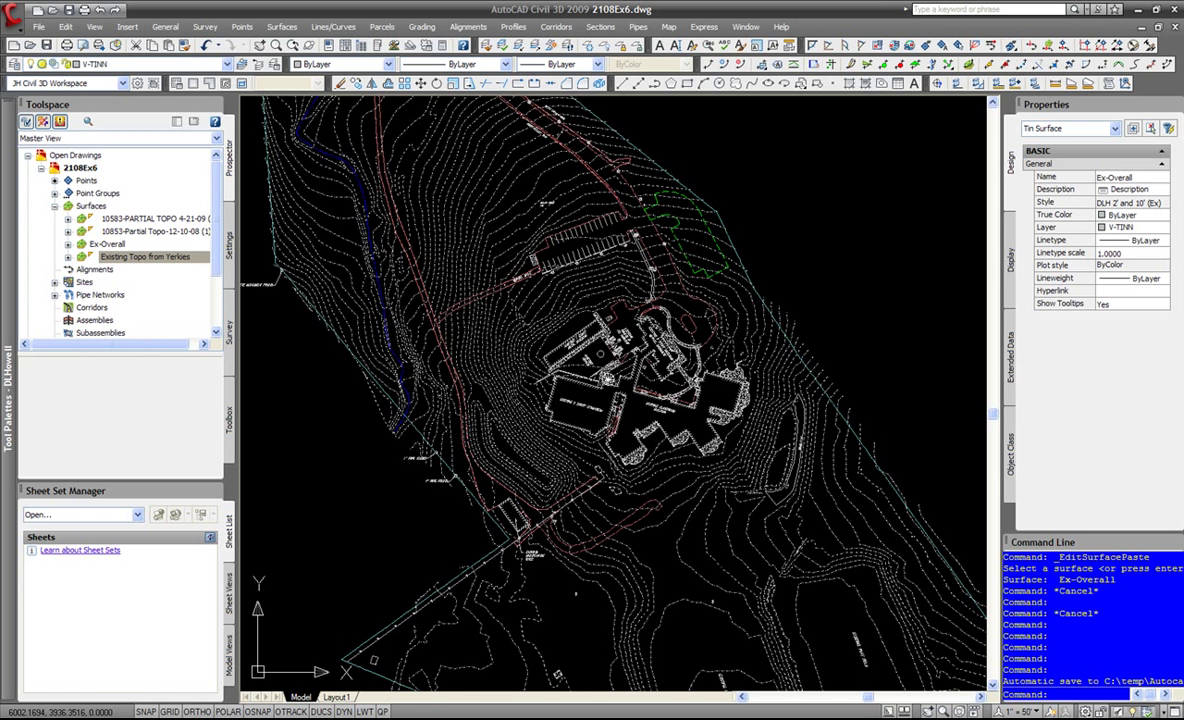
Clear the current selection and set the surface style of Ex-Overall to S1.
middle_click_drag(720, 650, 555, 365)
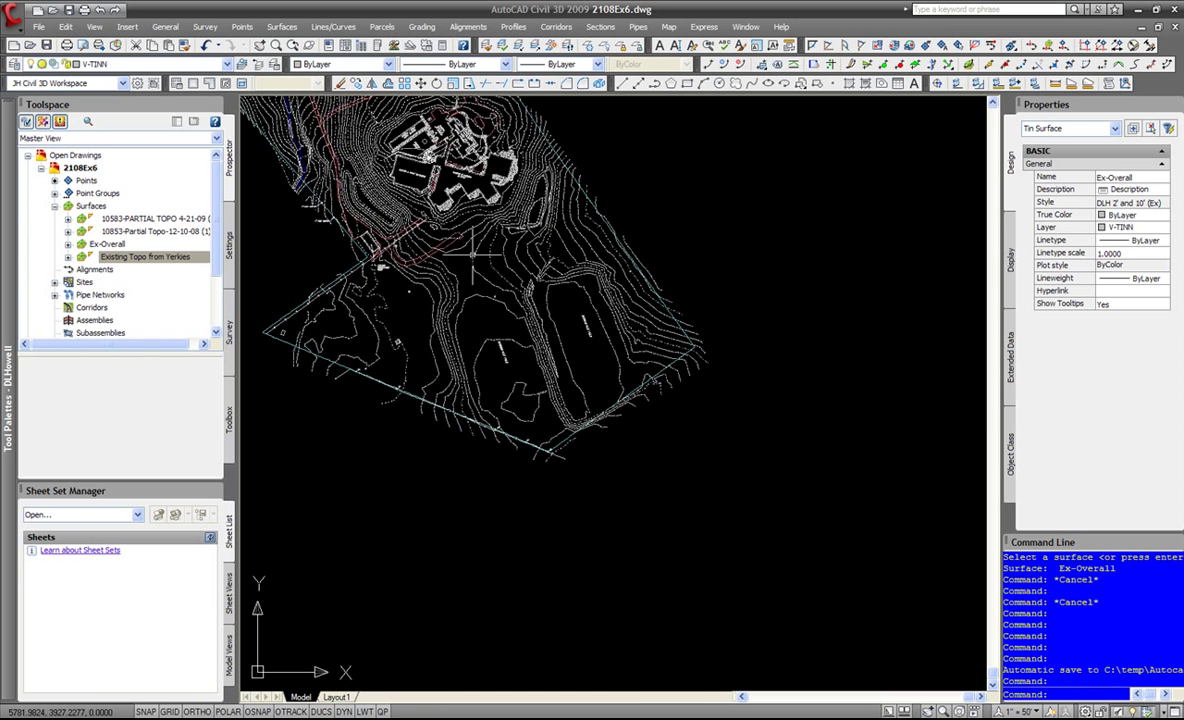
scroll(700, 497, "down", 2)
key("Escape")
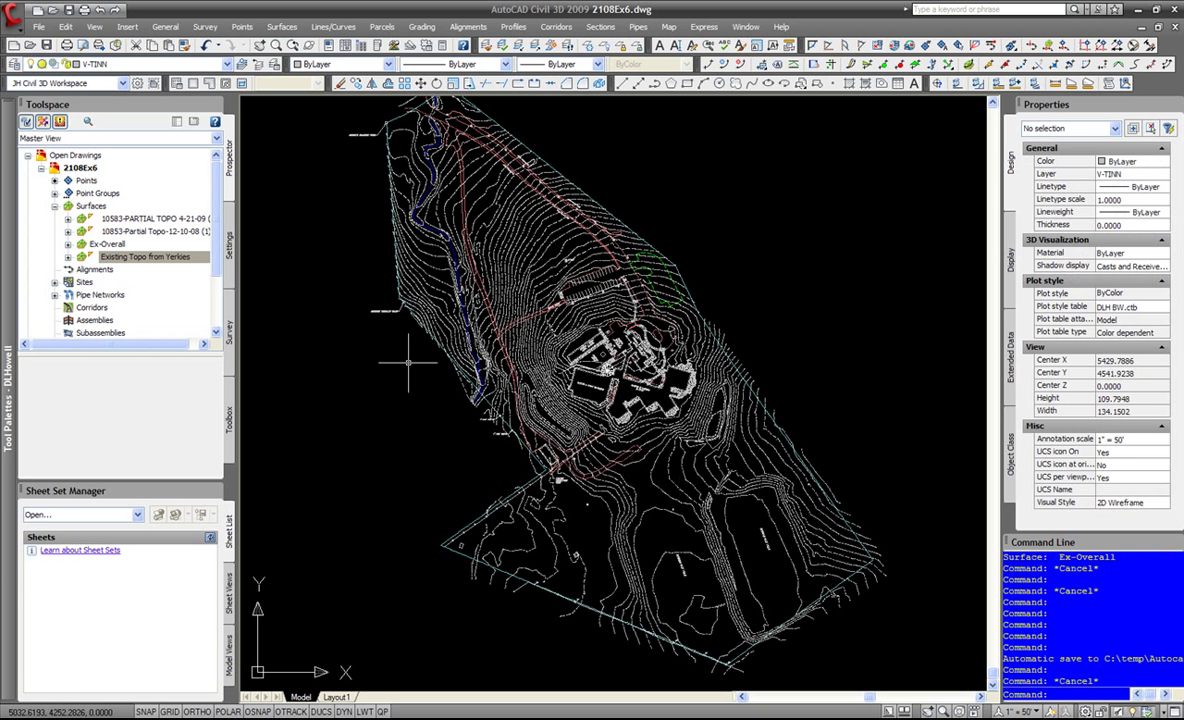
right_click(106, 244)
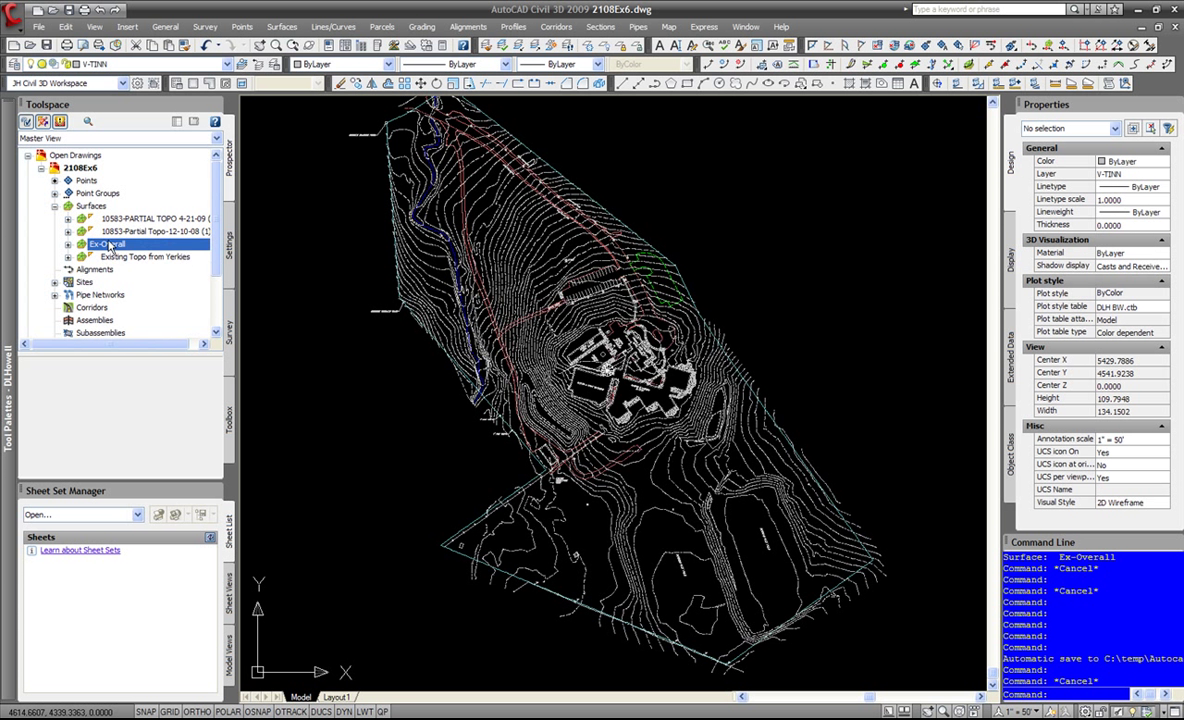
left_click(168, 251)
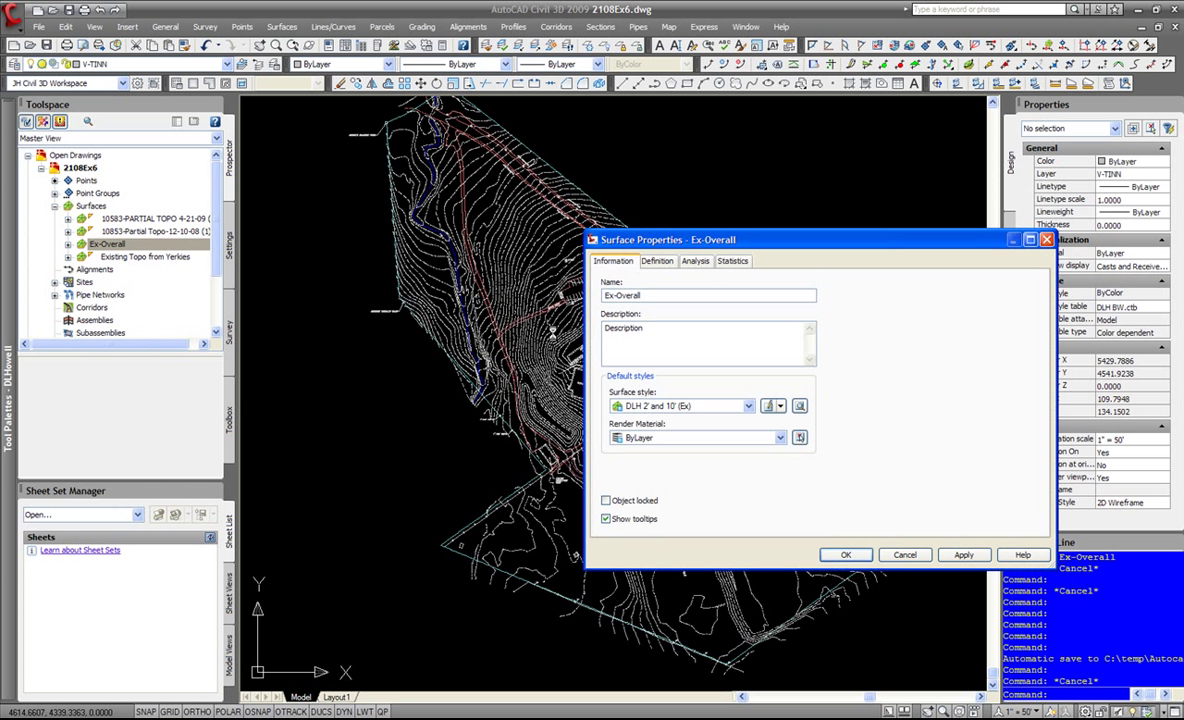
left_click(748, 406)
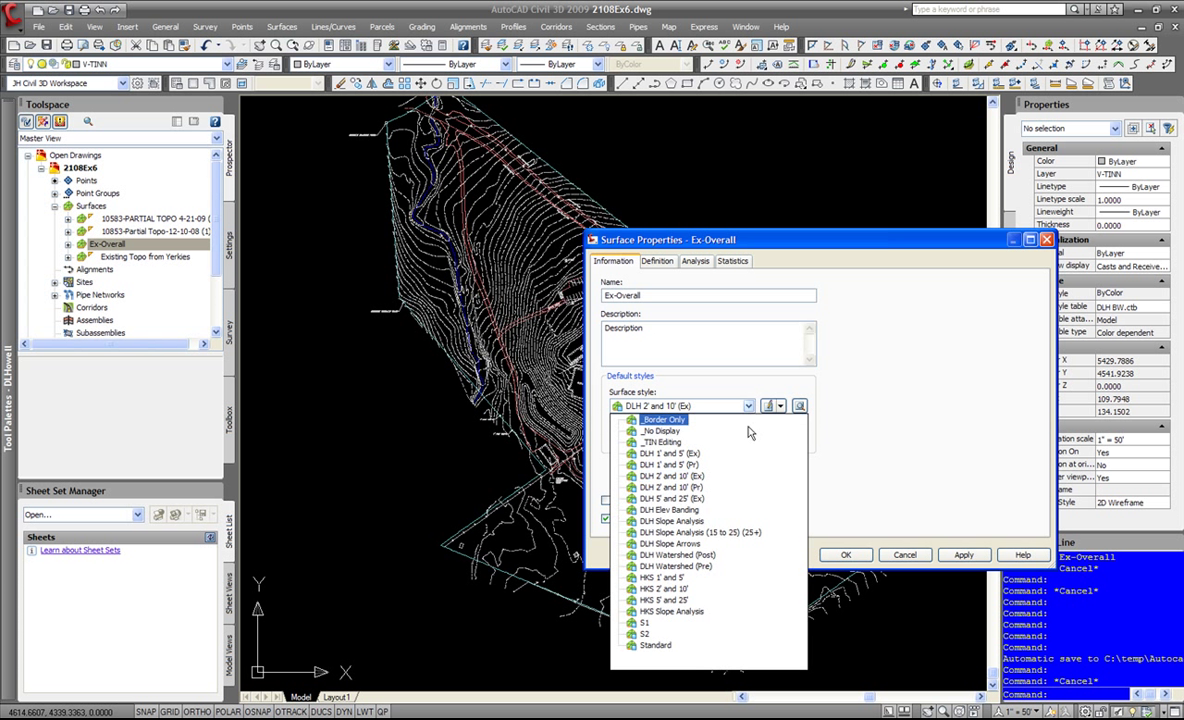
left_click(645, 622)
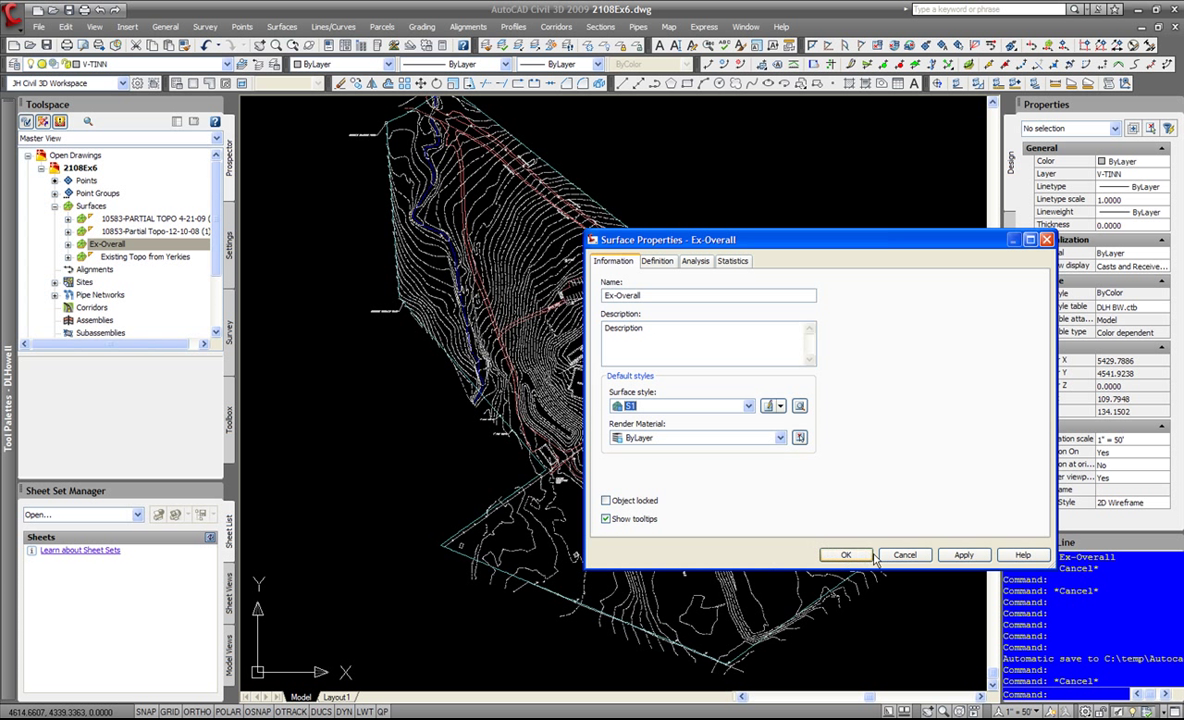
left_click(960, 557)
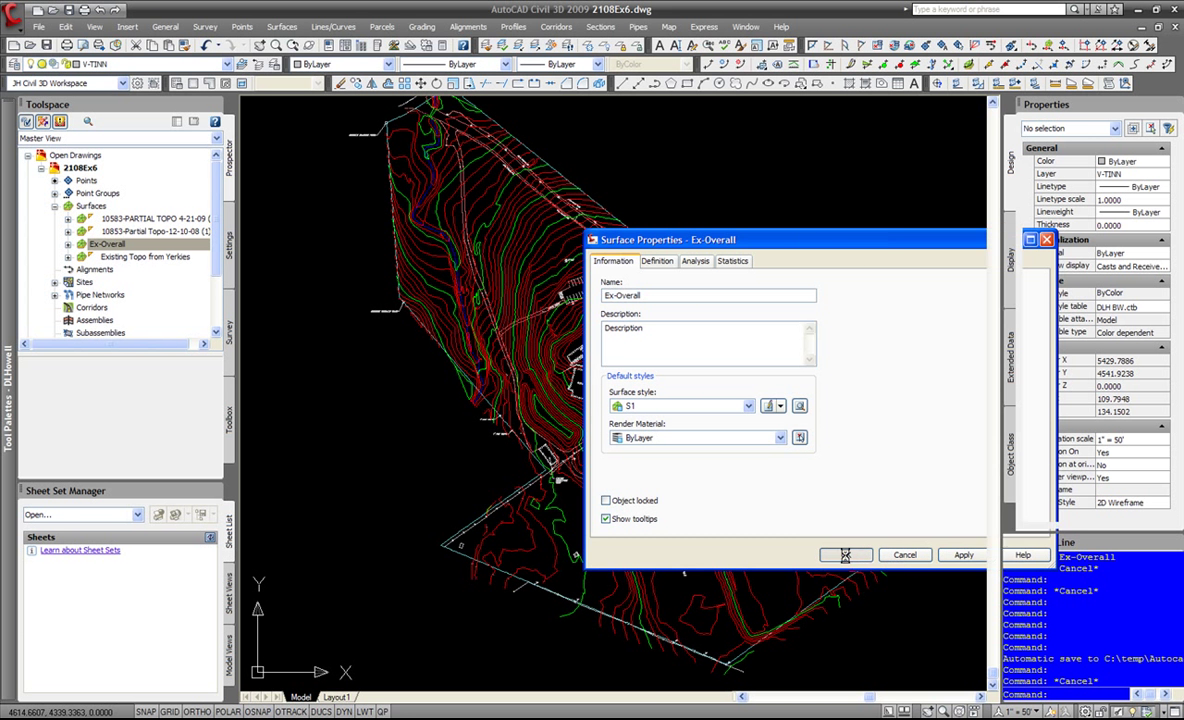
left_click(845, 555)
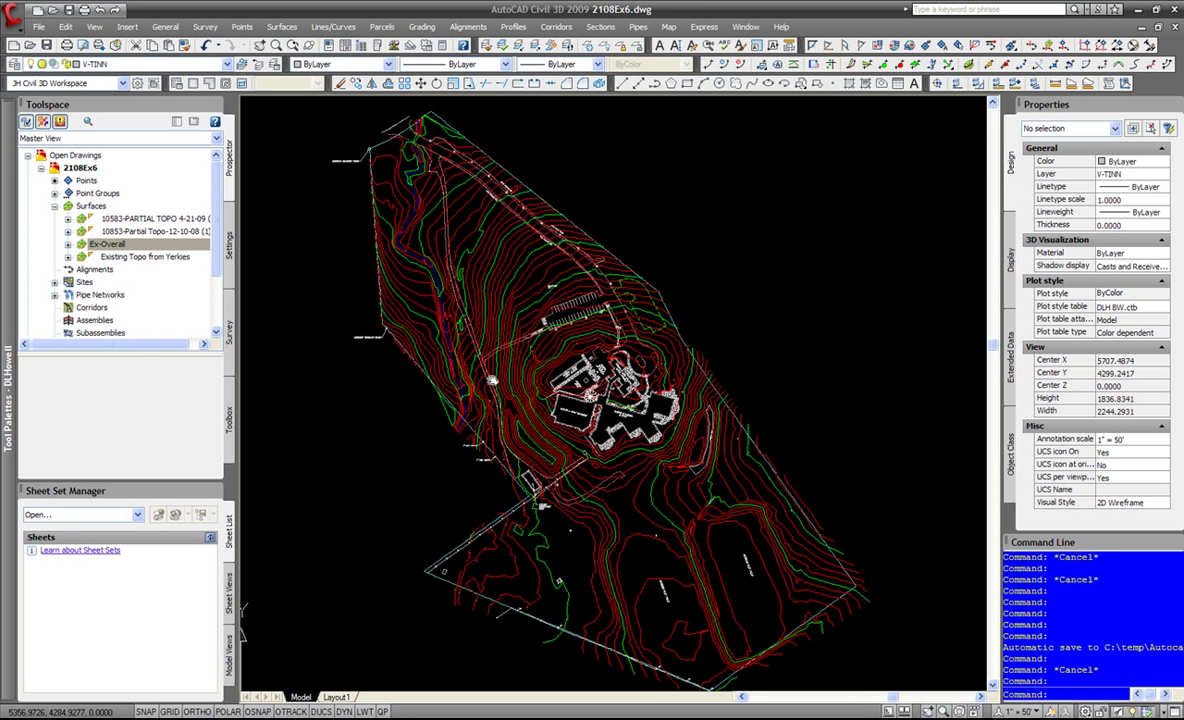